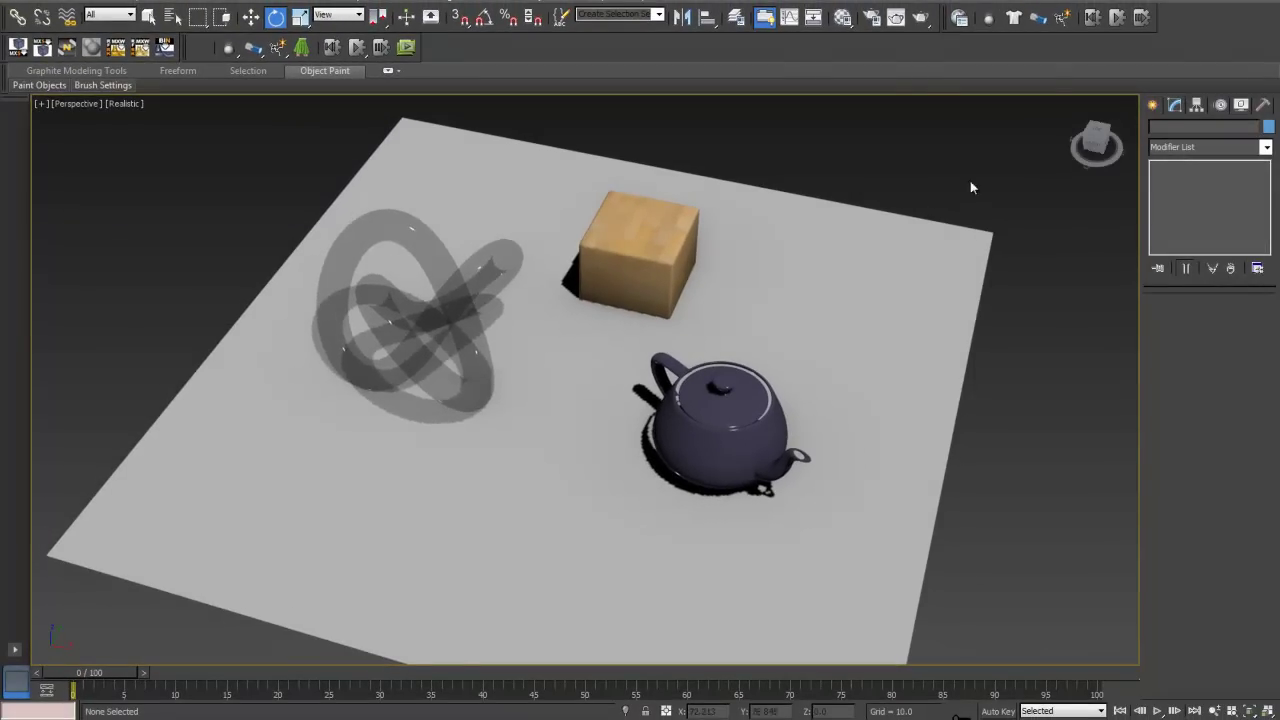
Place a standard Skylight on the ground plane beside the wooden box
click(1154, 105)
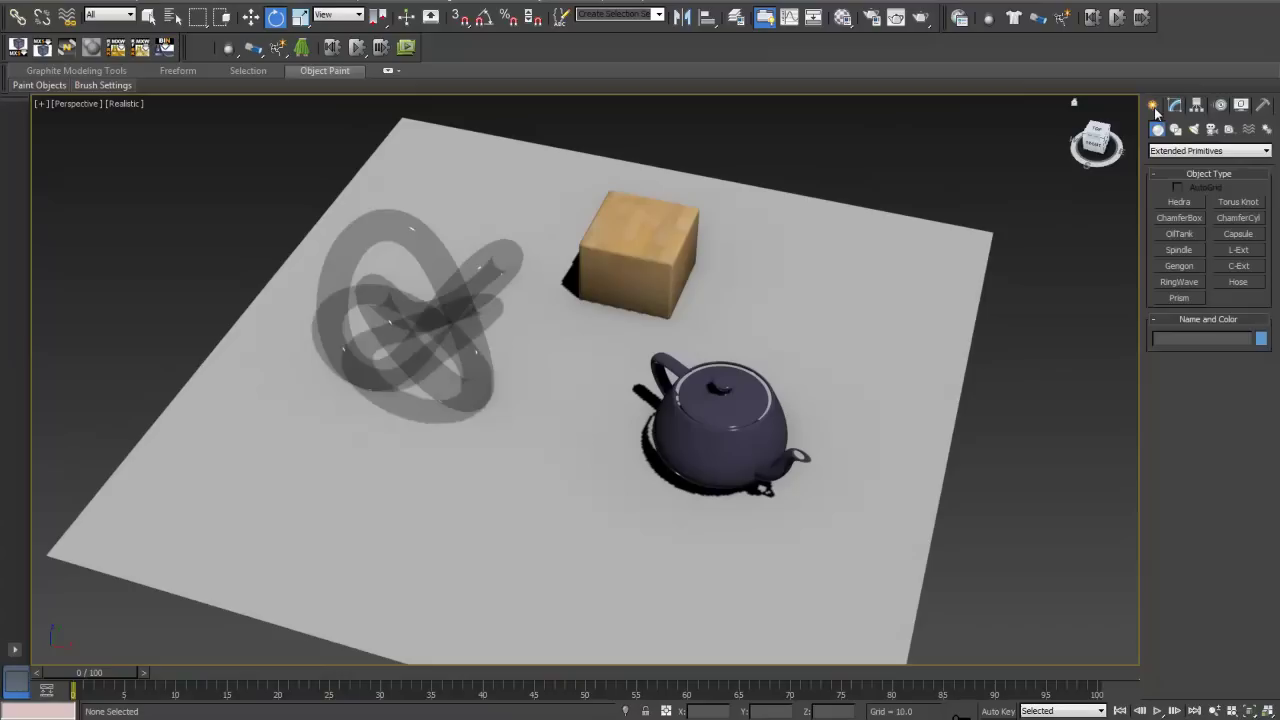
click(1193, 128)
click(1184, 151)
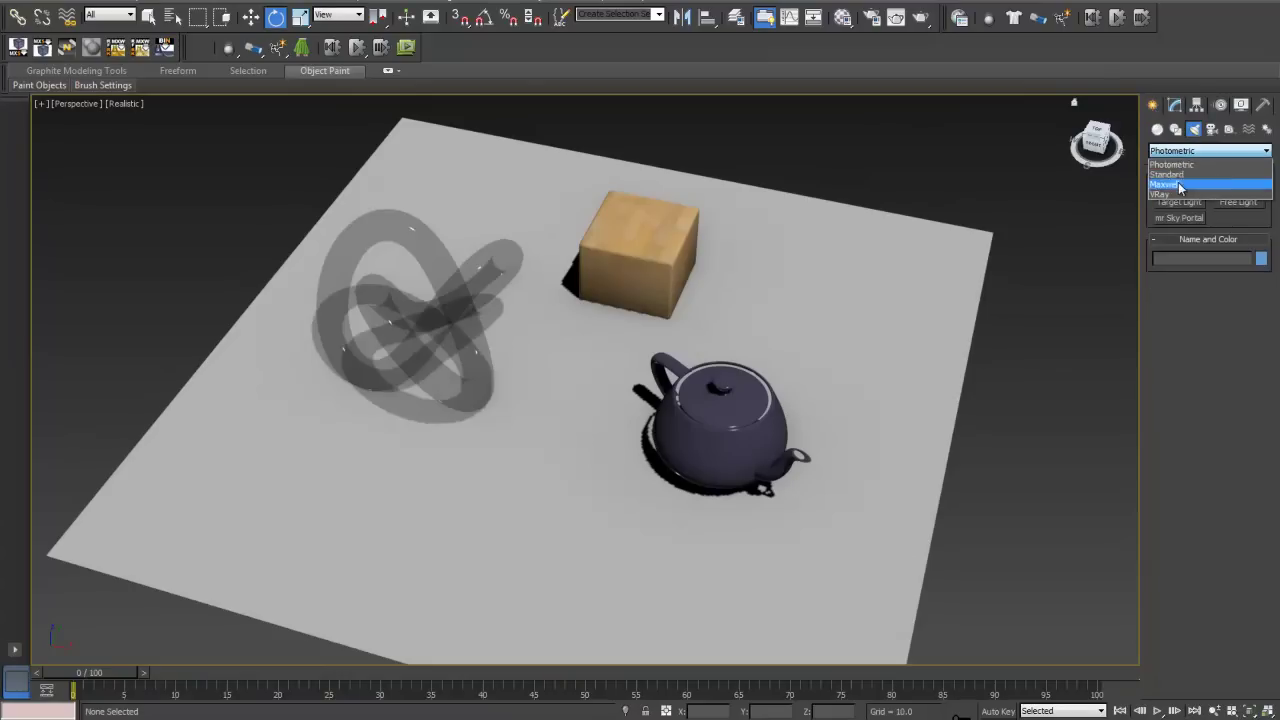
click(1180, 172)
click(1256, 238)
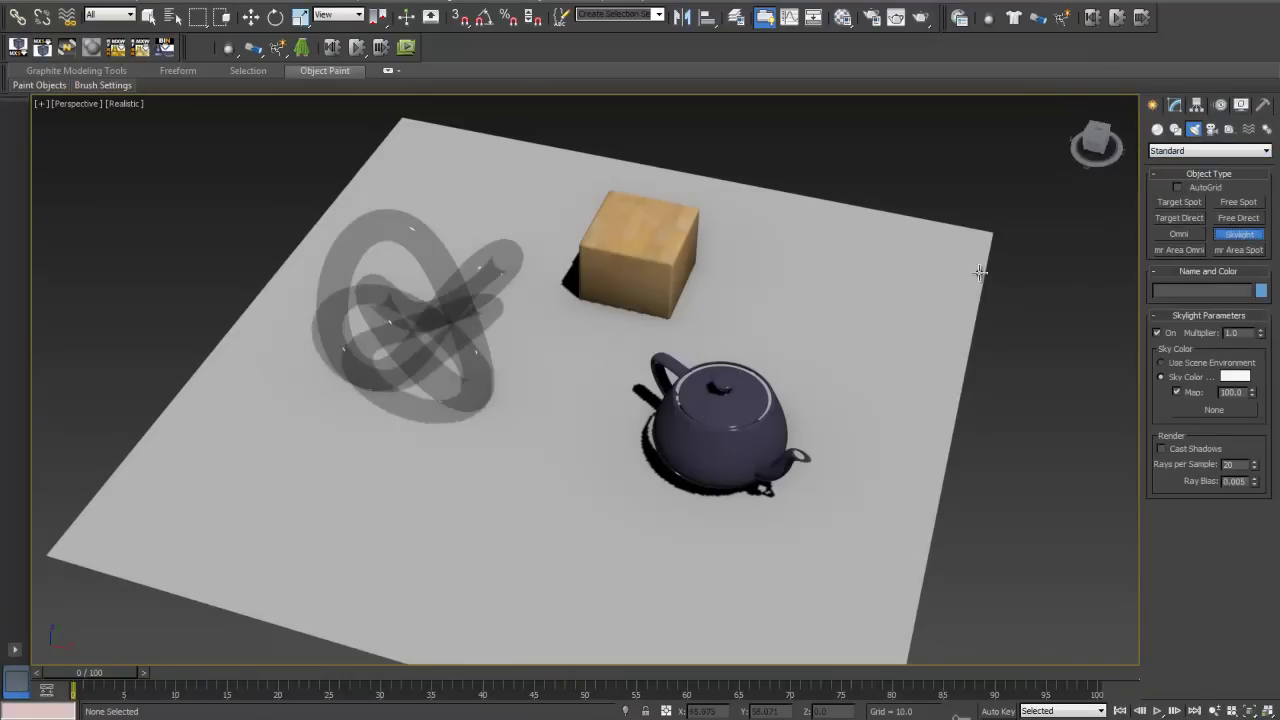
click(808, 297)
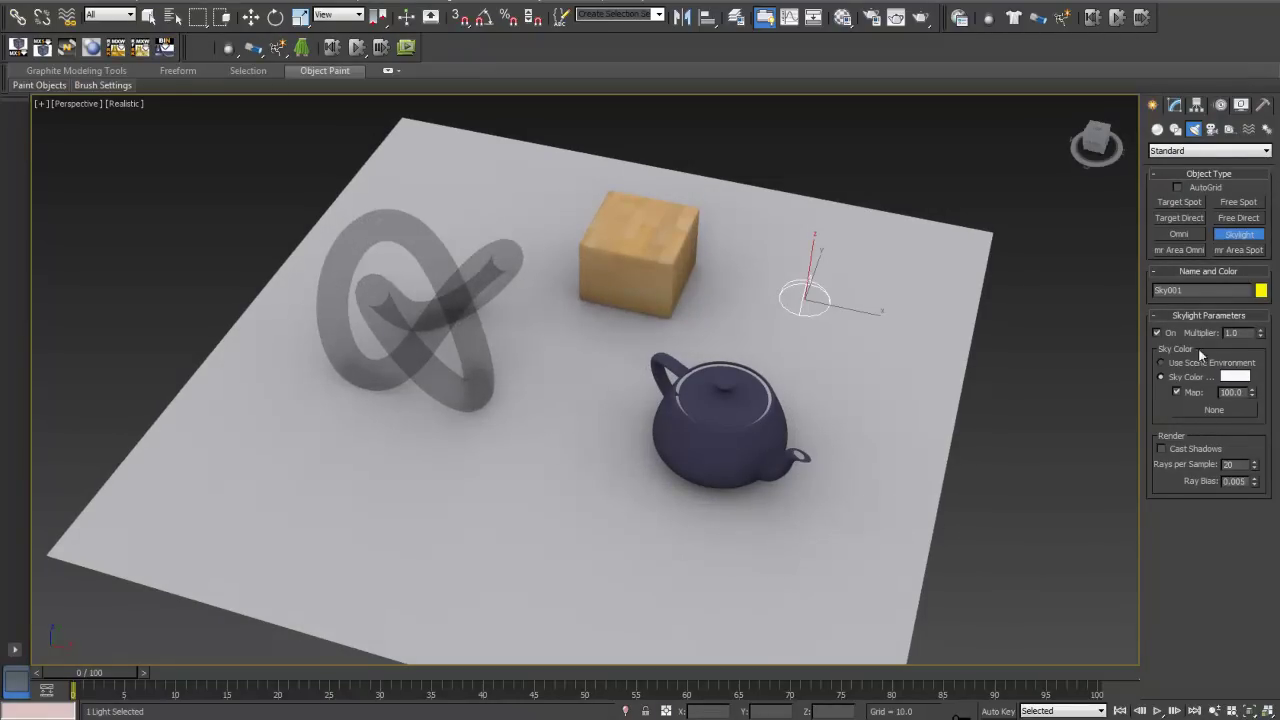
Turn off the skylight, switch the perspective viewport to Shaded display and deselect the light
click(1172, 334)
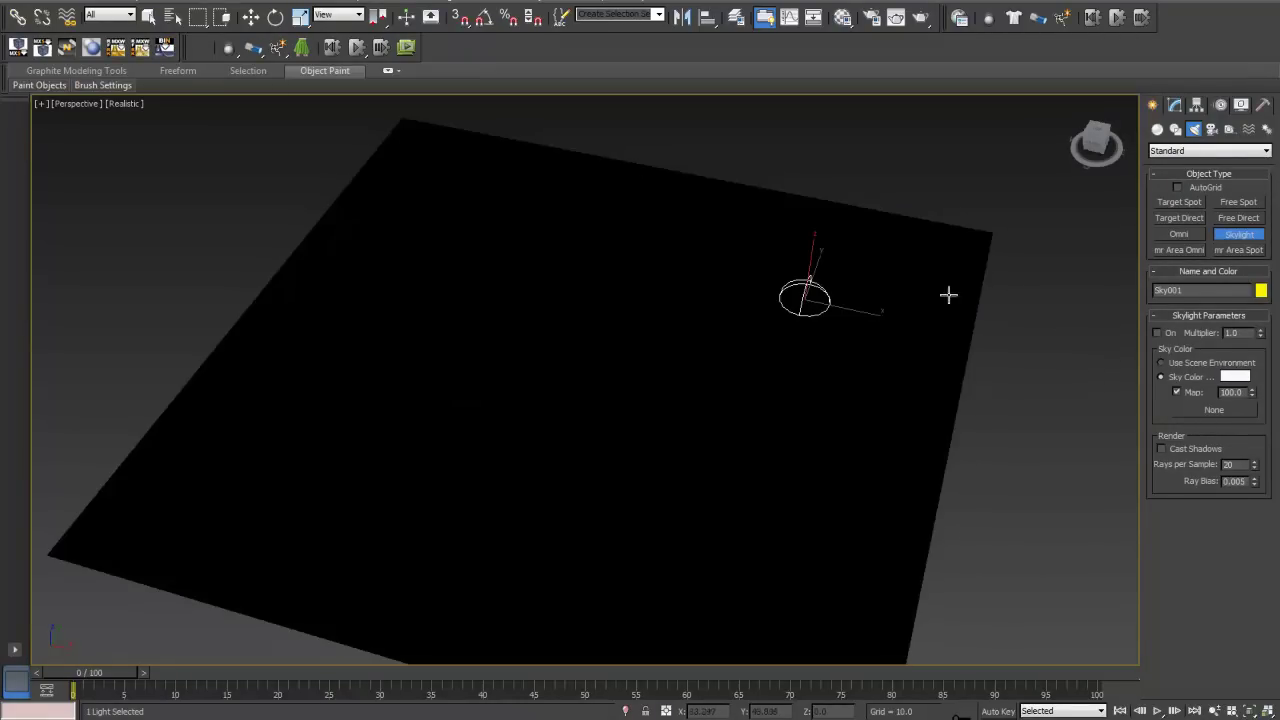
click(120, 105)
click(140, 136)
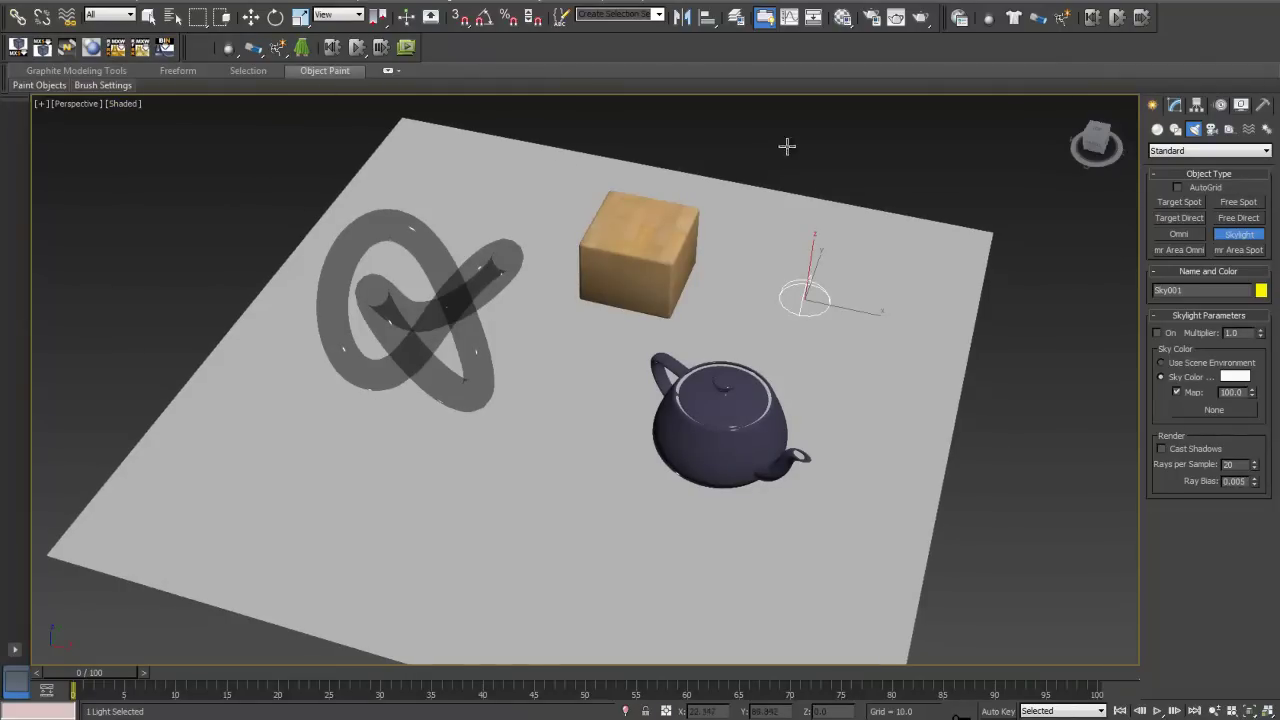
right_click(841, 147)
click(841, 147)
key(e)
Run a test render of the perspective view, cancel it and close the render window
click(420, 3)
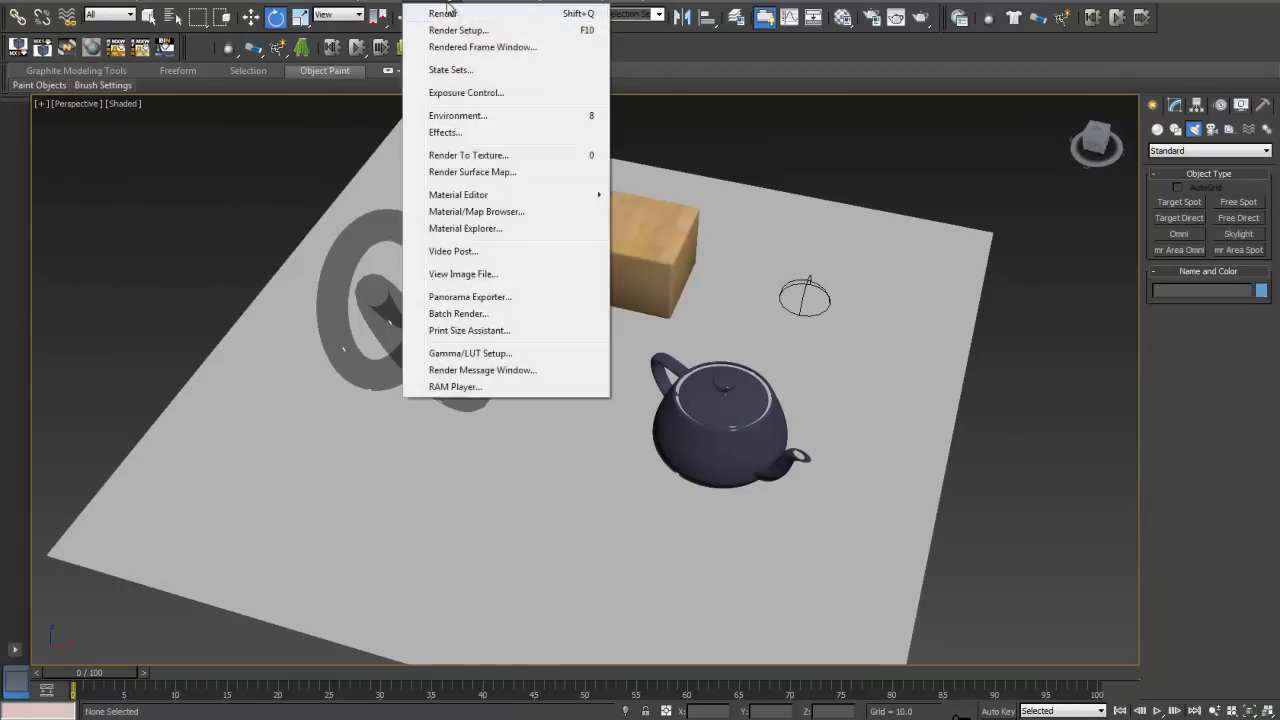
click(440, 14)
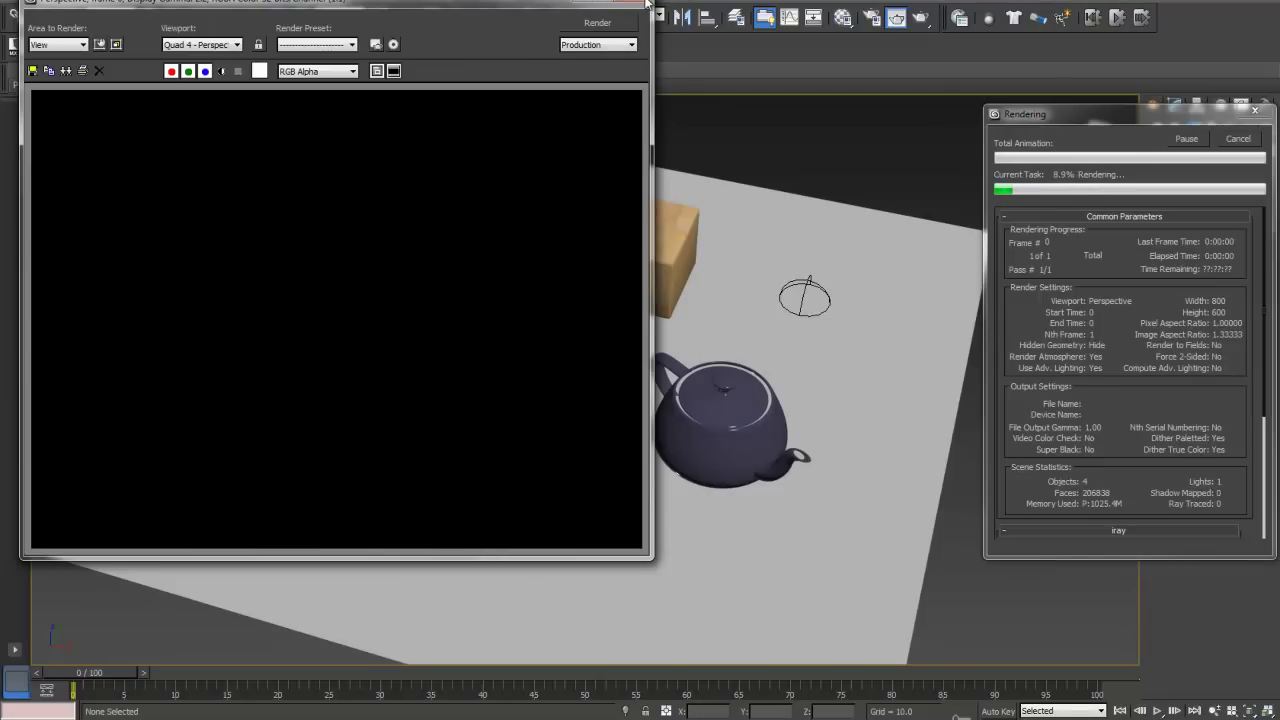
click(644, 4)
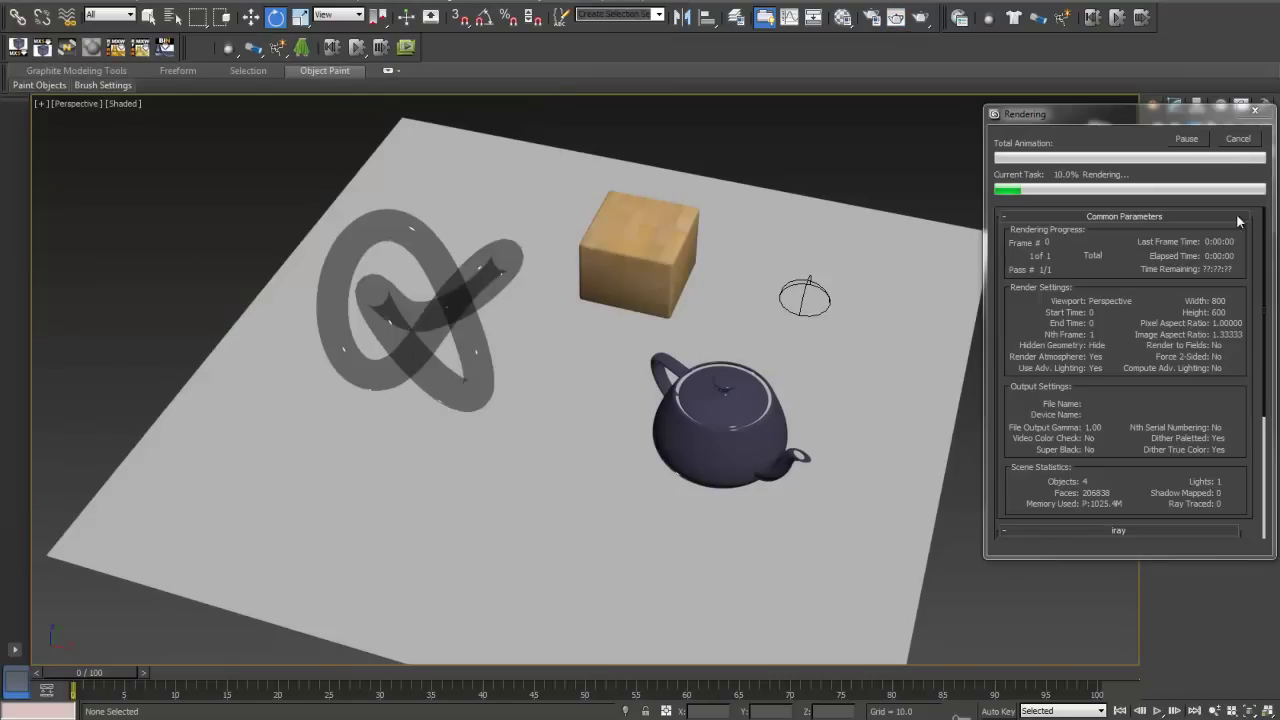
key(Escape)
Load AA0112B_LL10AA.hdr from the Desktop as a Bitmap environment map, using the Real Pixels (32 bpp) storage option
alt+middle_drag(1058, 356, 717, 180)
click(431, 5)
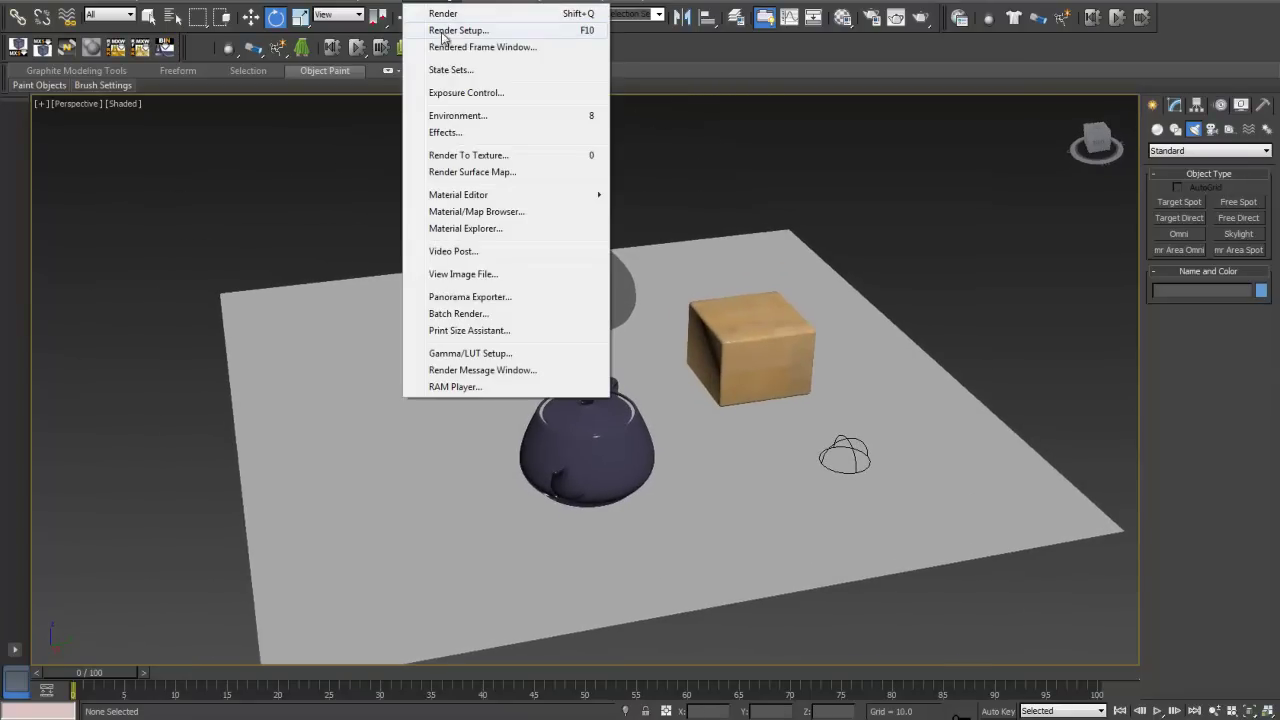
click(487, 117)
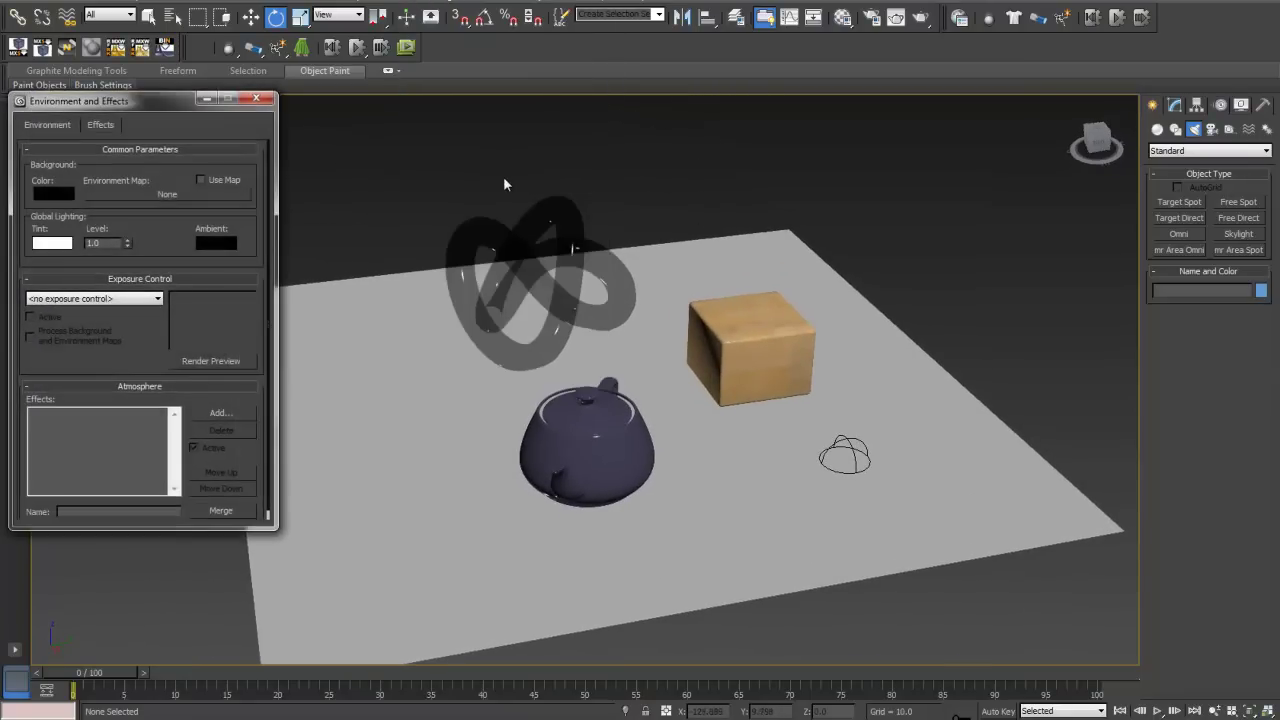
click(205, 194)
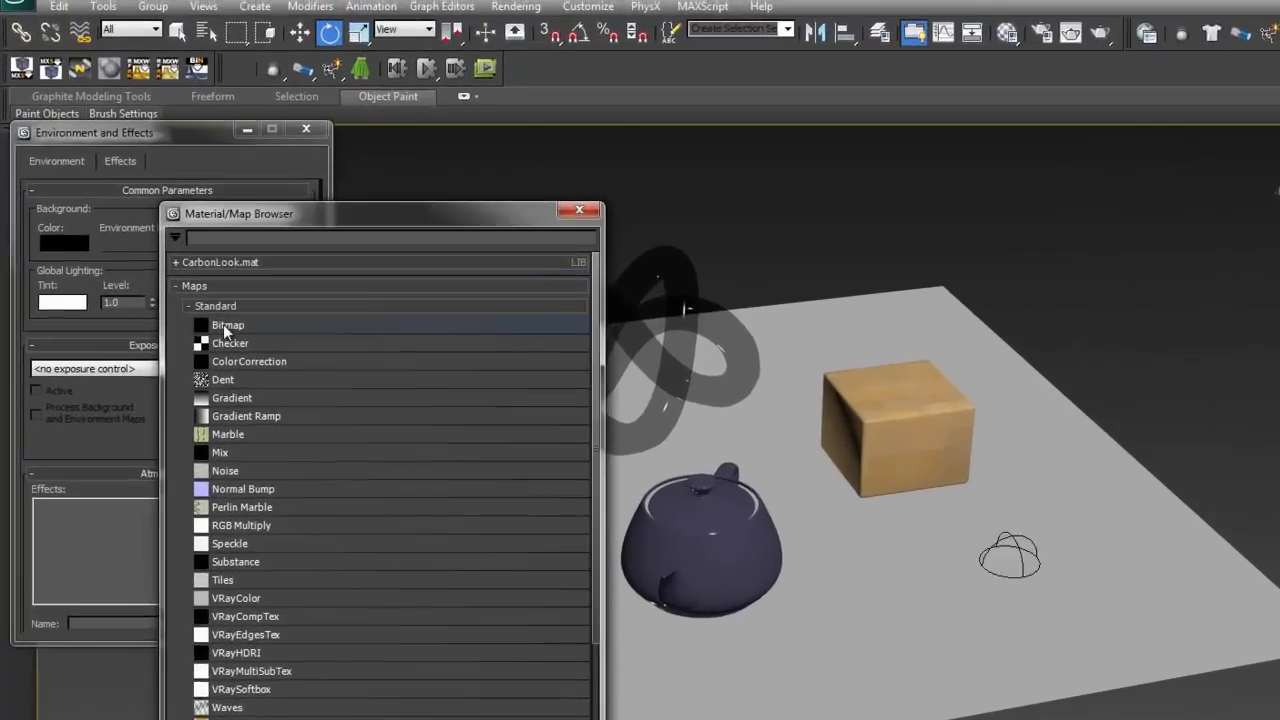
double_click(226, 327)
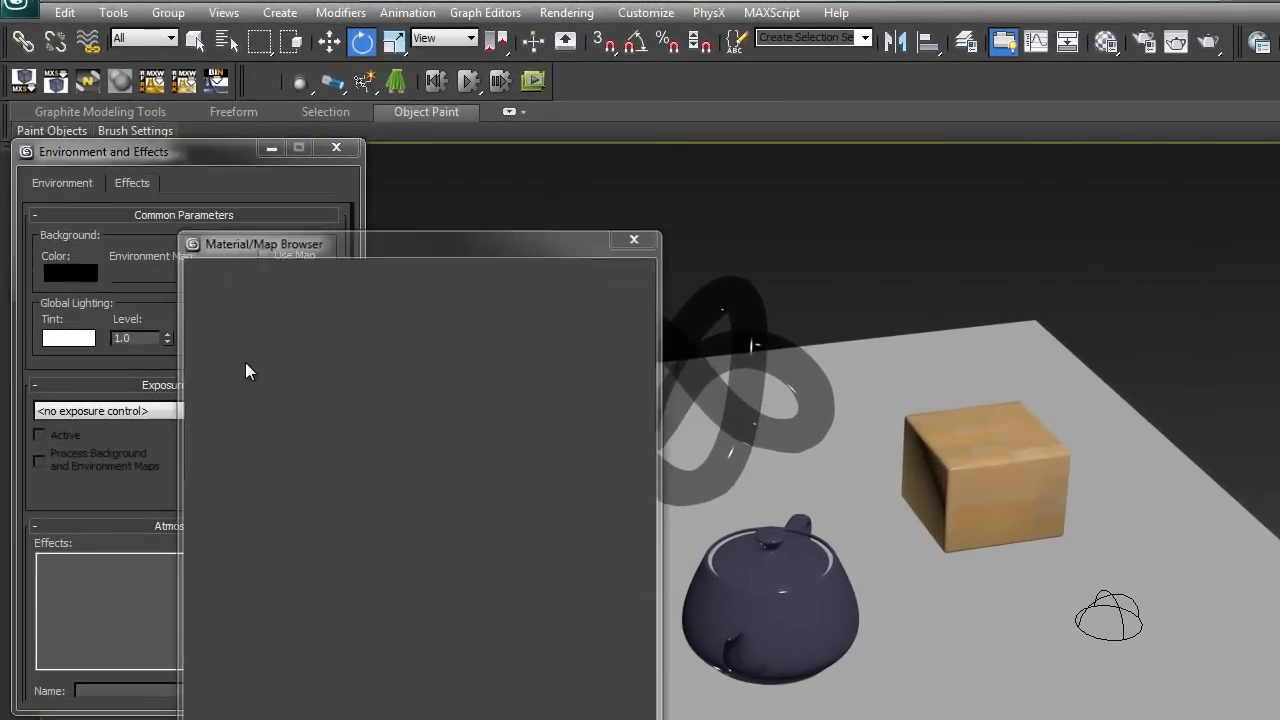
click(65, 52)
click(115, 79)
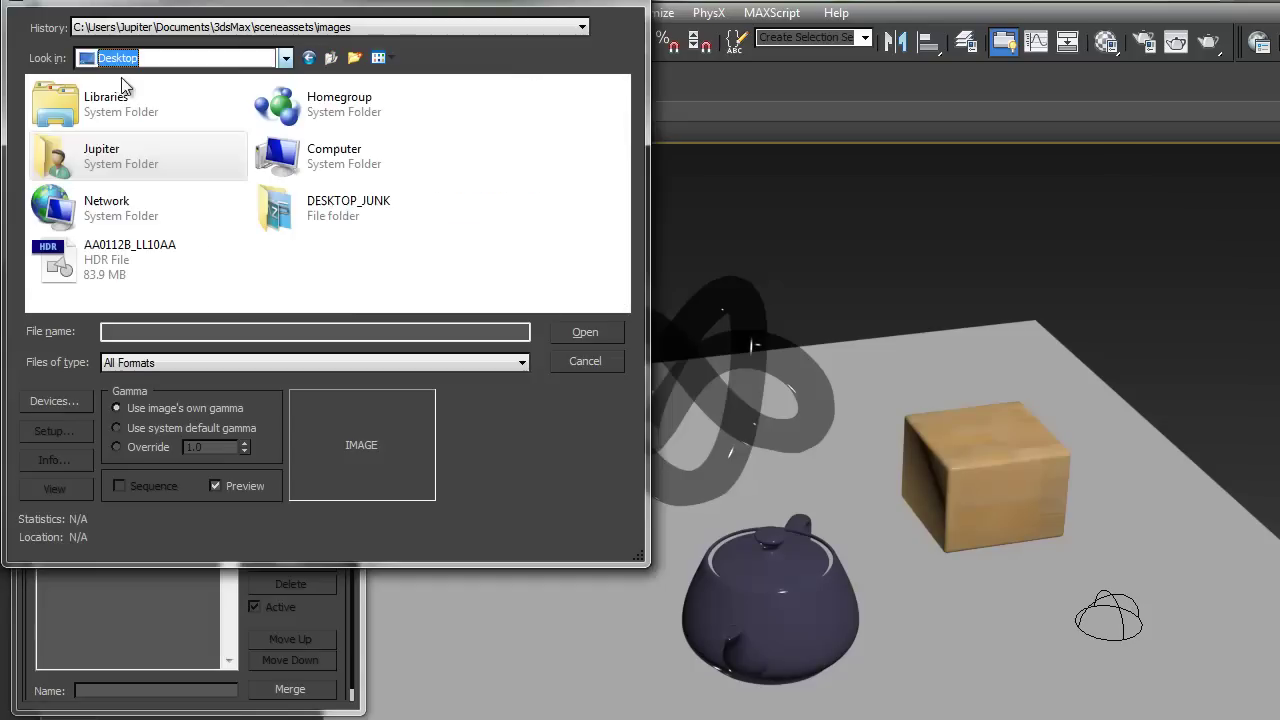
click(145, 264)
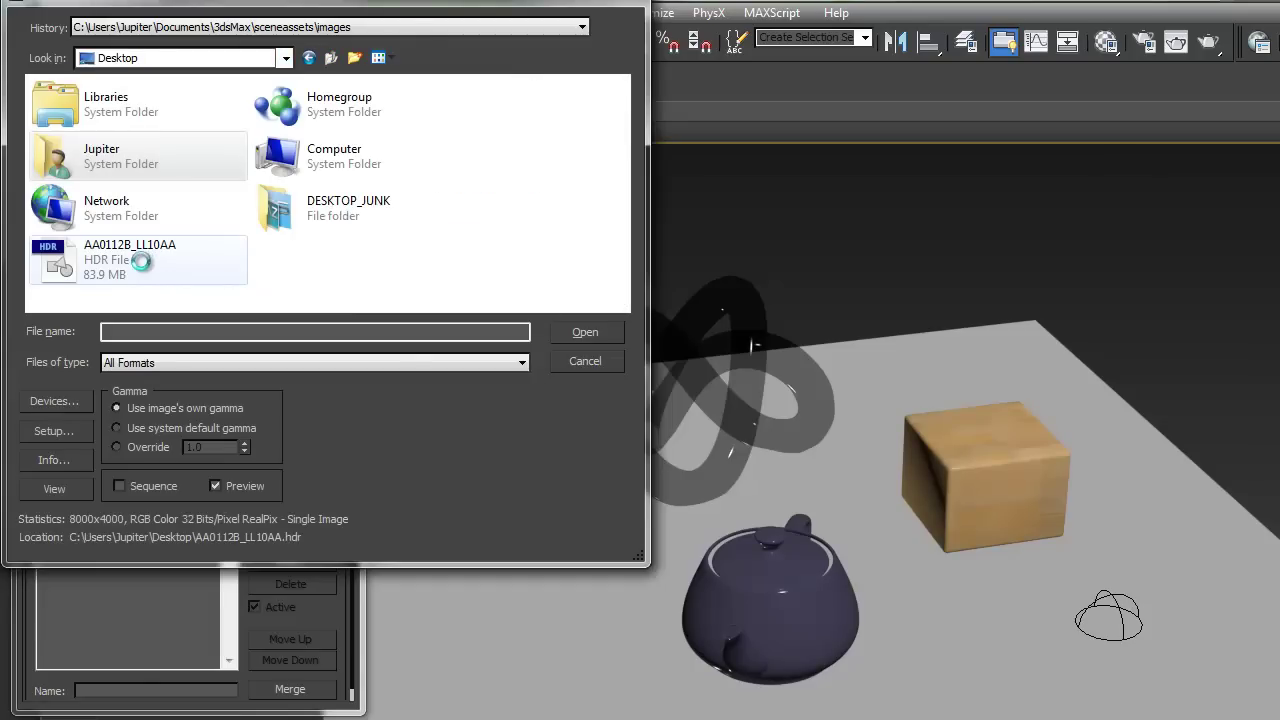
double_click(141, 261)
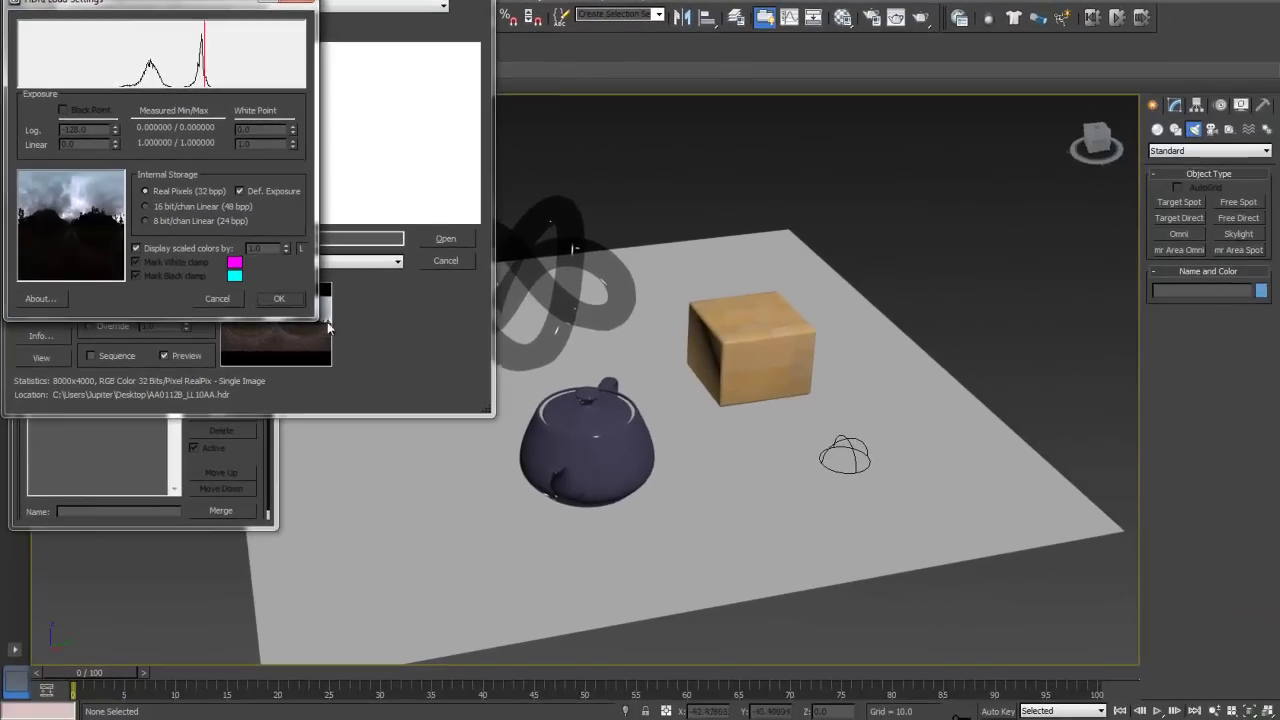
click(279, 298)
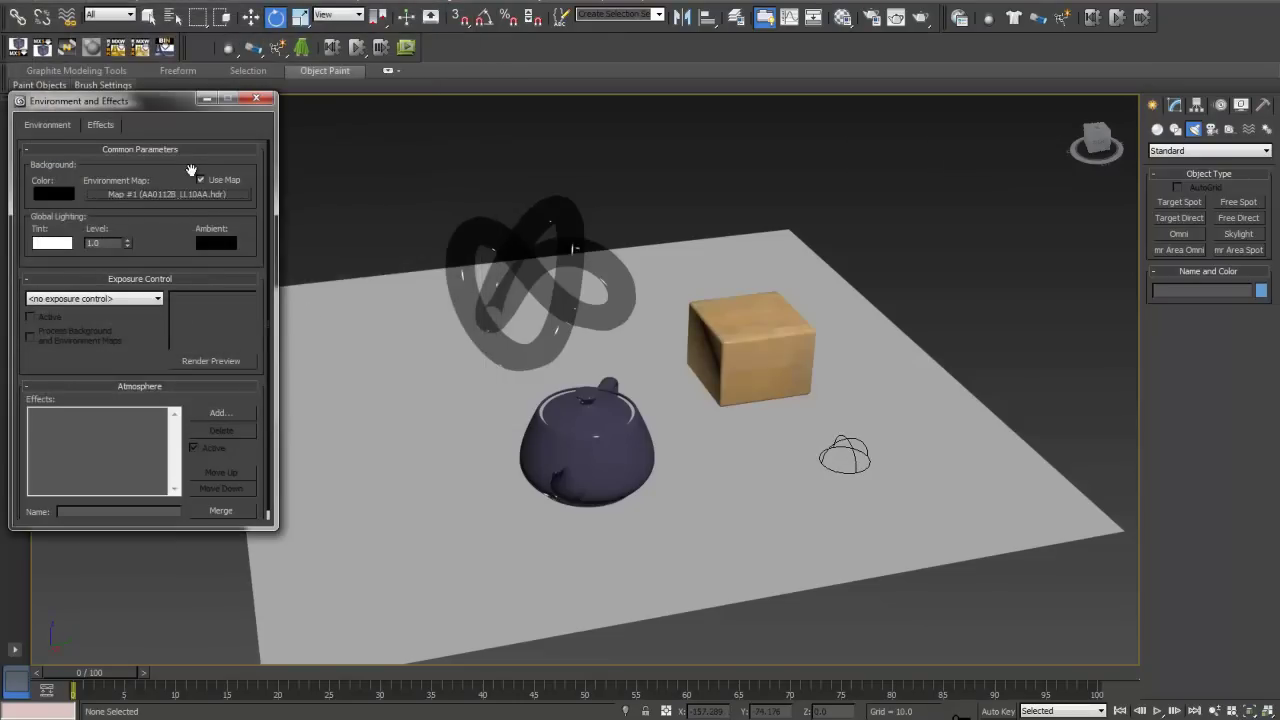
Place the environment map as an instance in an empty Material Editor slot and close the environment settings
key(m)
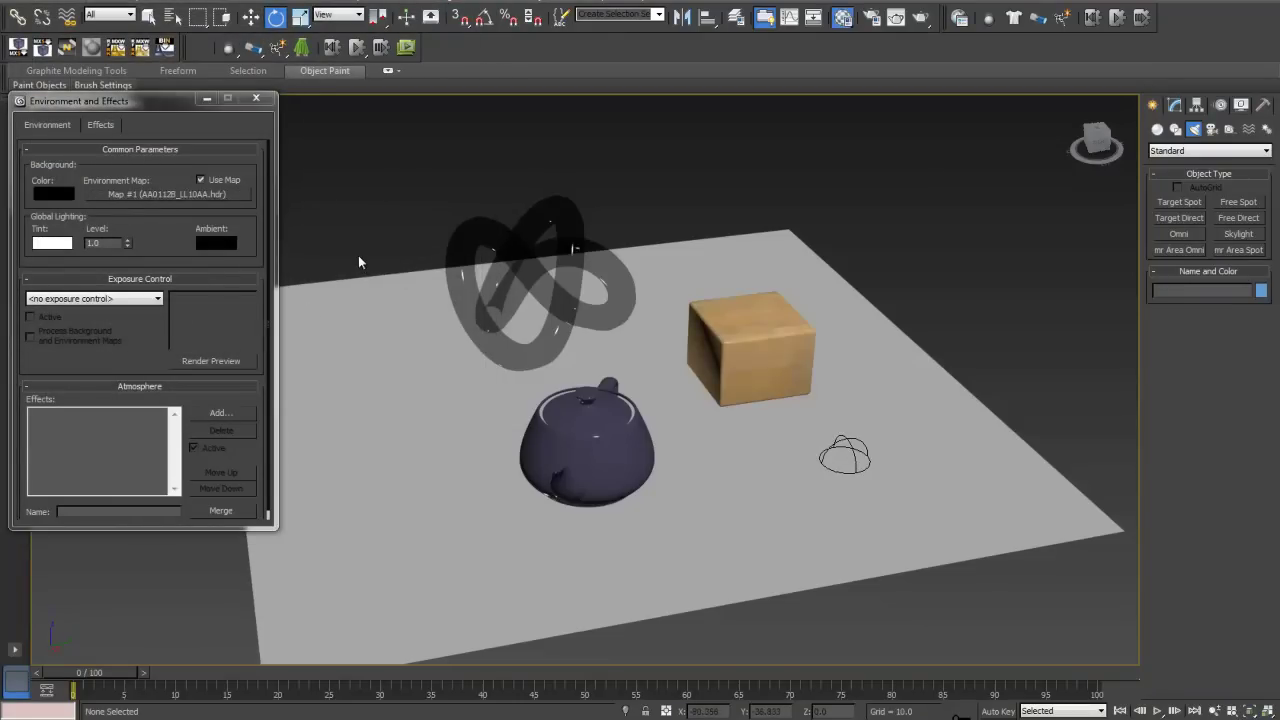
drag(540, 209, 1006, 189)
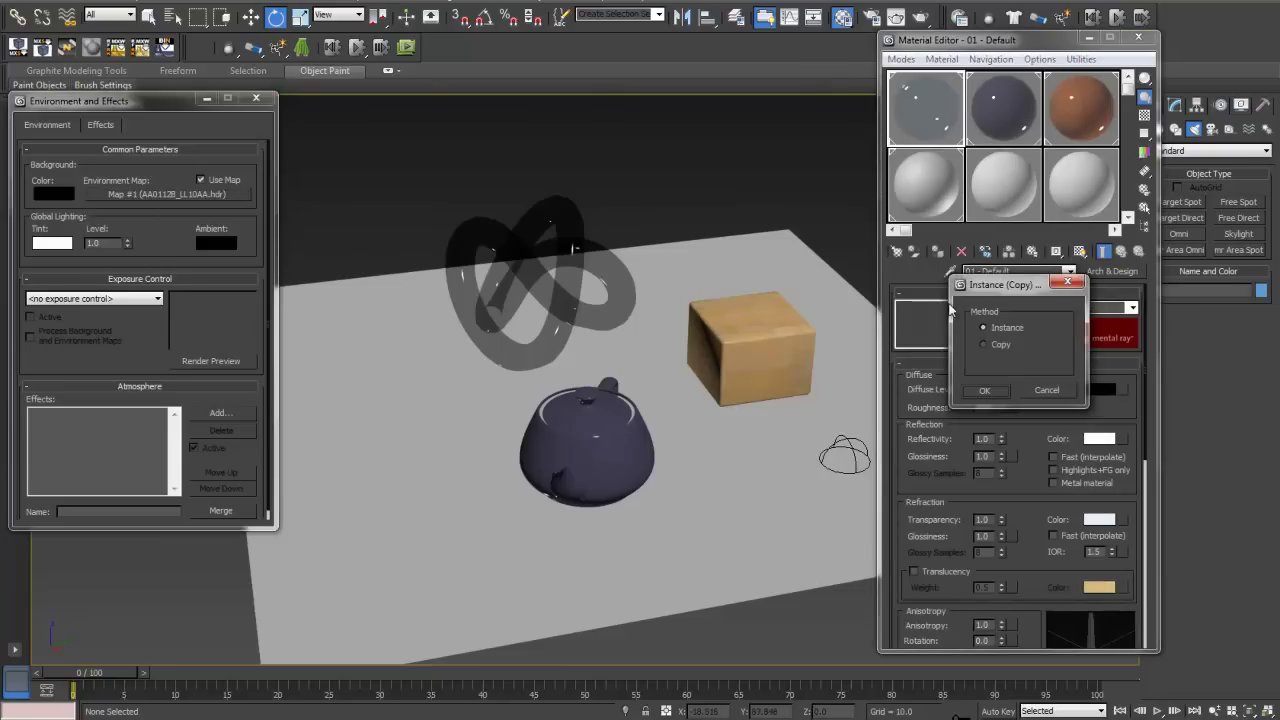
click(982, 391)
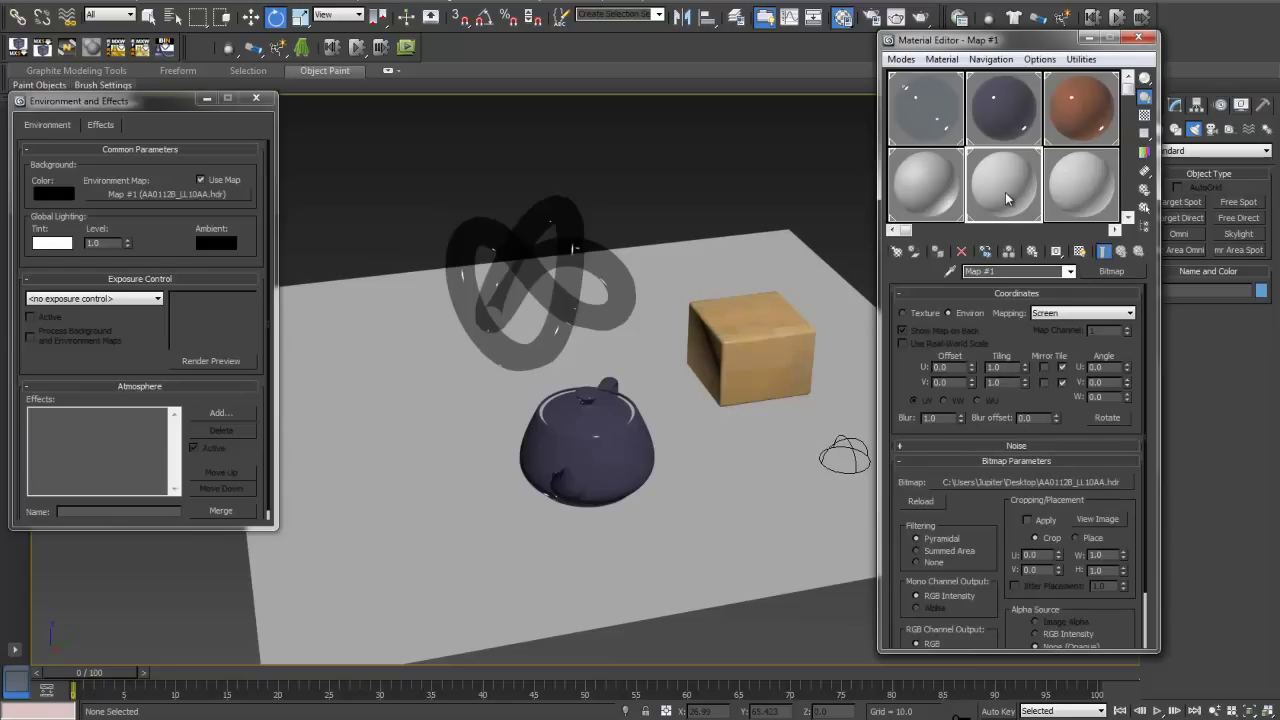
click(257, 99)
Set the HDR map's mapping to Spherical Environment and close the Material Editor
click(1068, 318)
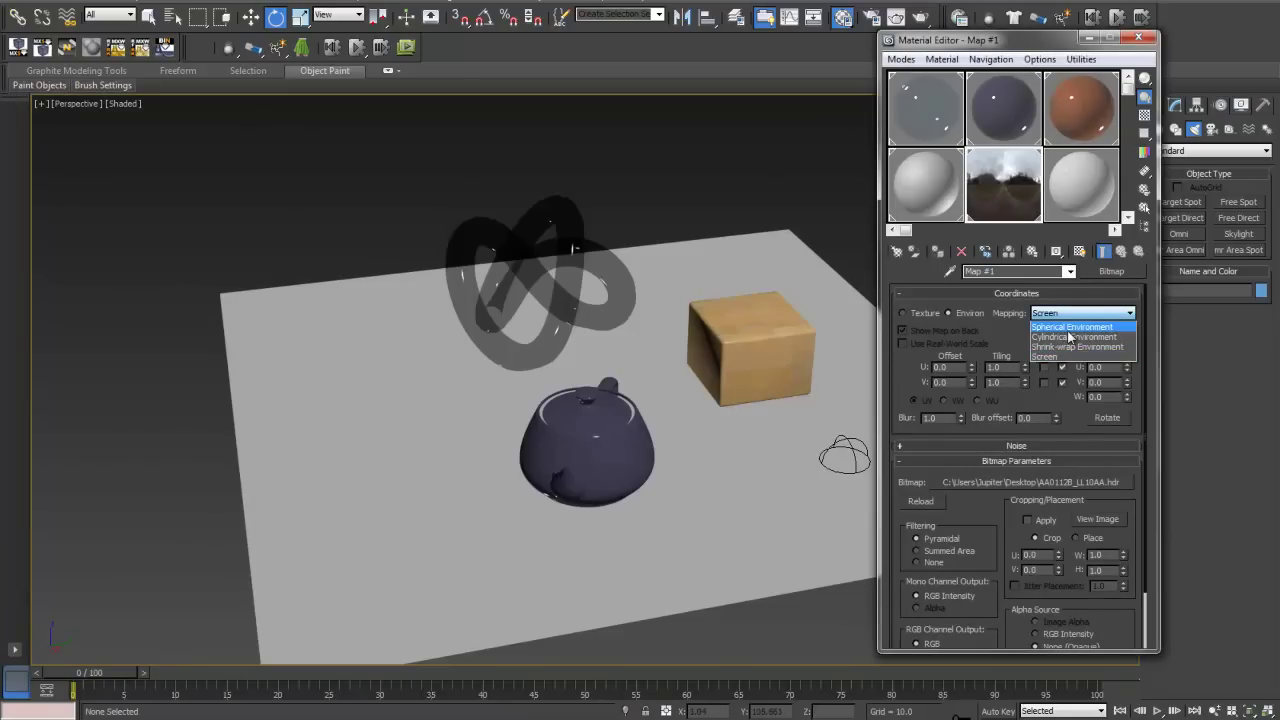
click(1065, 327)
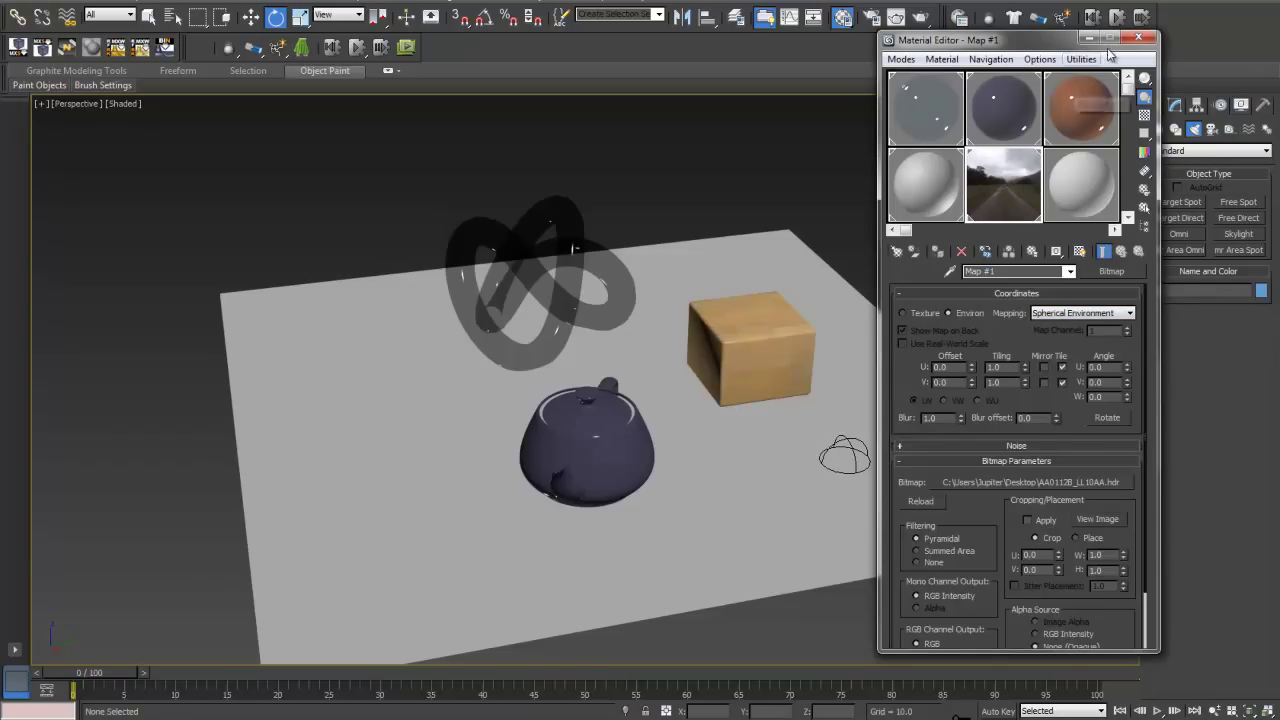
click(1135, 38)
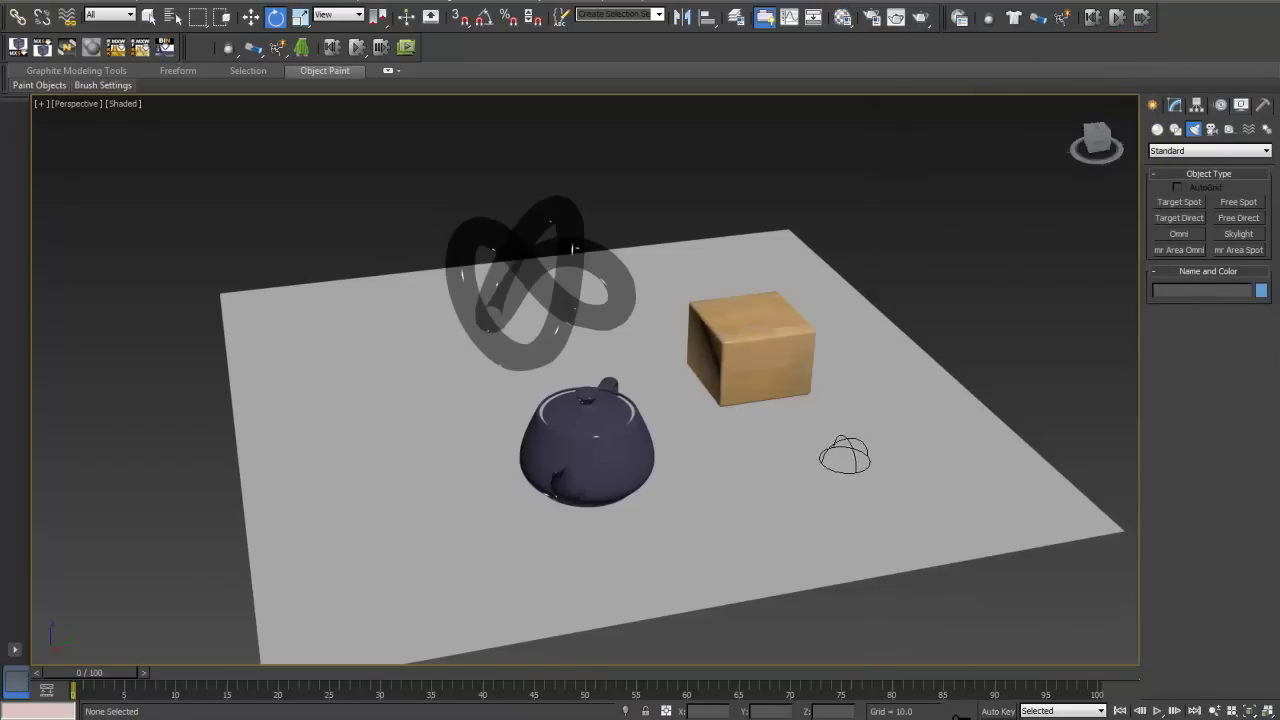
Check the map assigned to the background in the environment settings
click(415, 3)
click(445, 108)
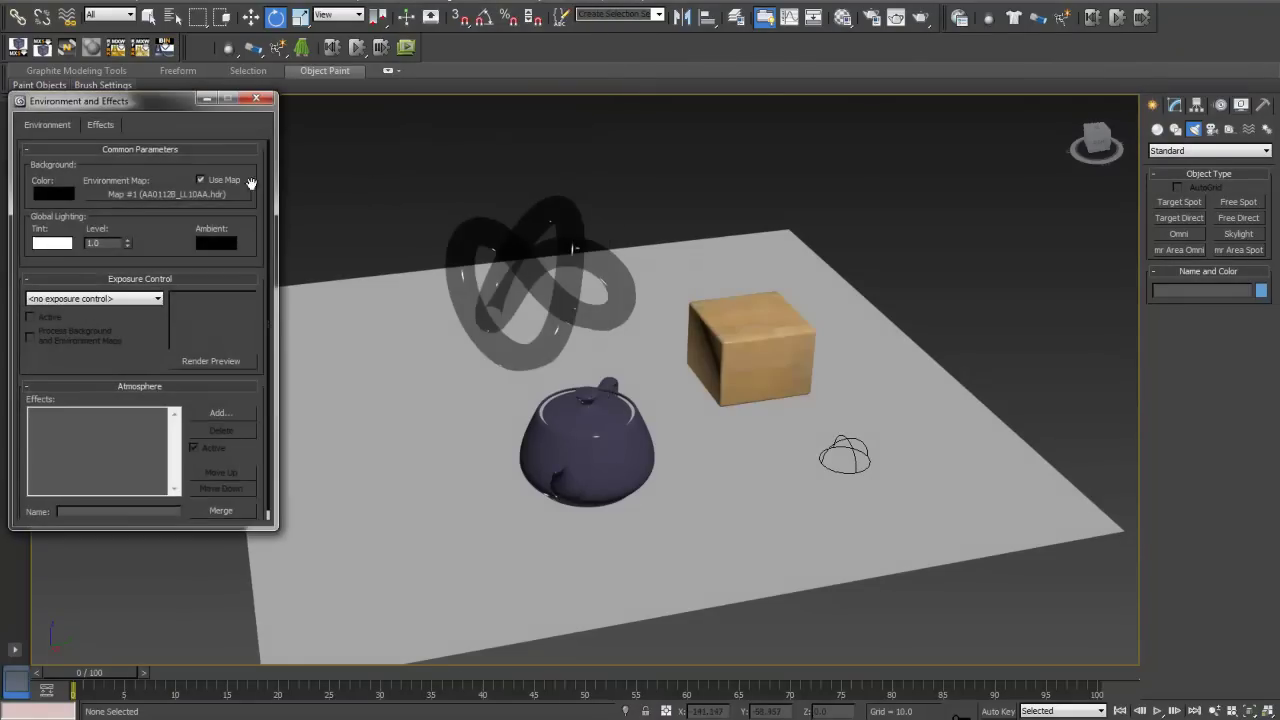
click(256, 98)
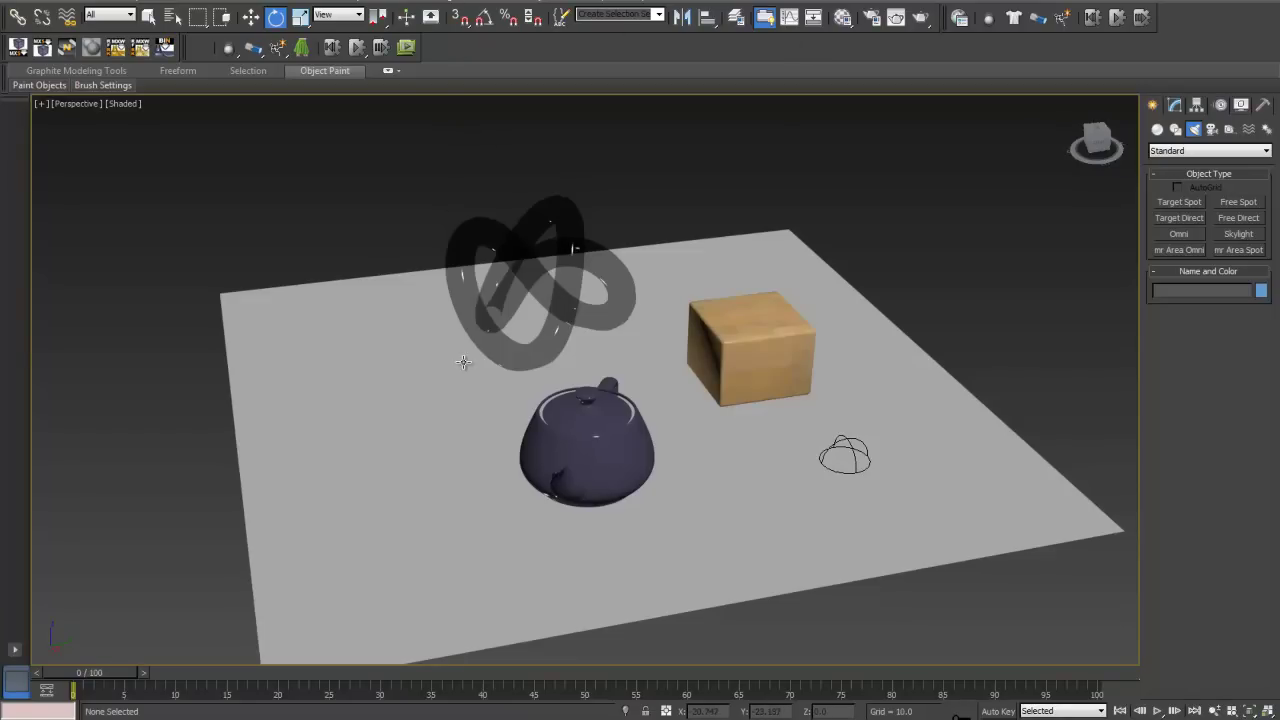
Render the perspective view to preview the HDR lighting, and stop the render
click(432, 3)
click(436, 12)
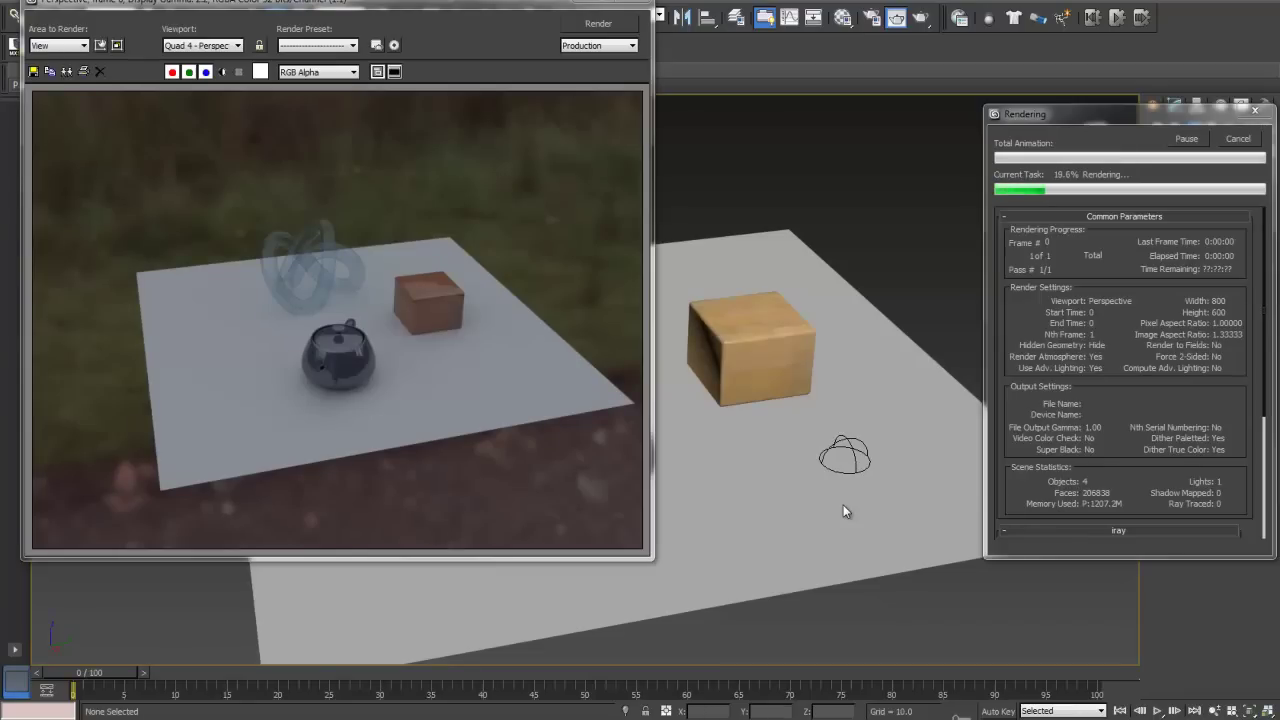
key(Escape)
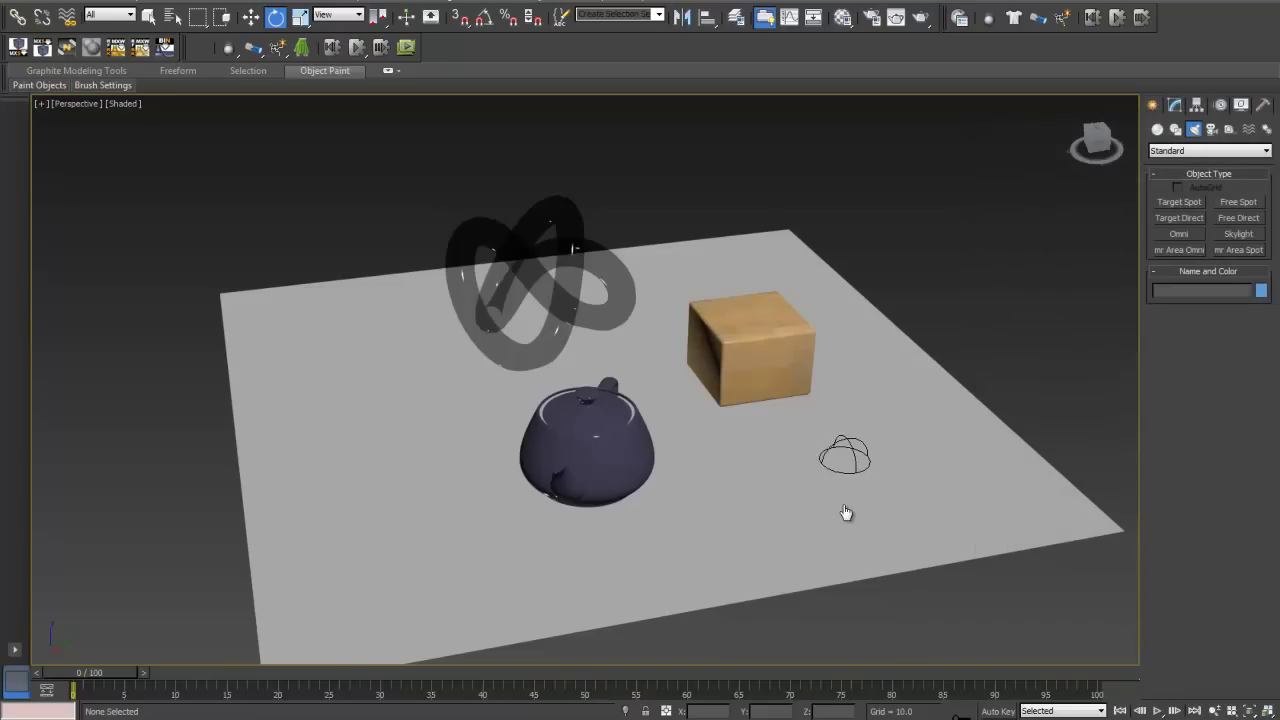
Switch the render setup from production to ActiveShade mode and show the iray renderer settings
key(alt+r)
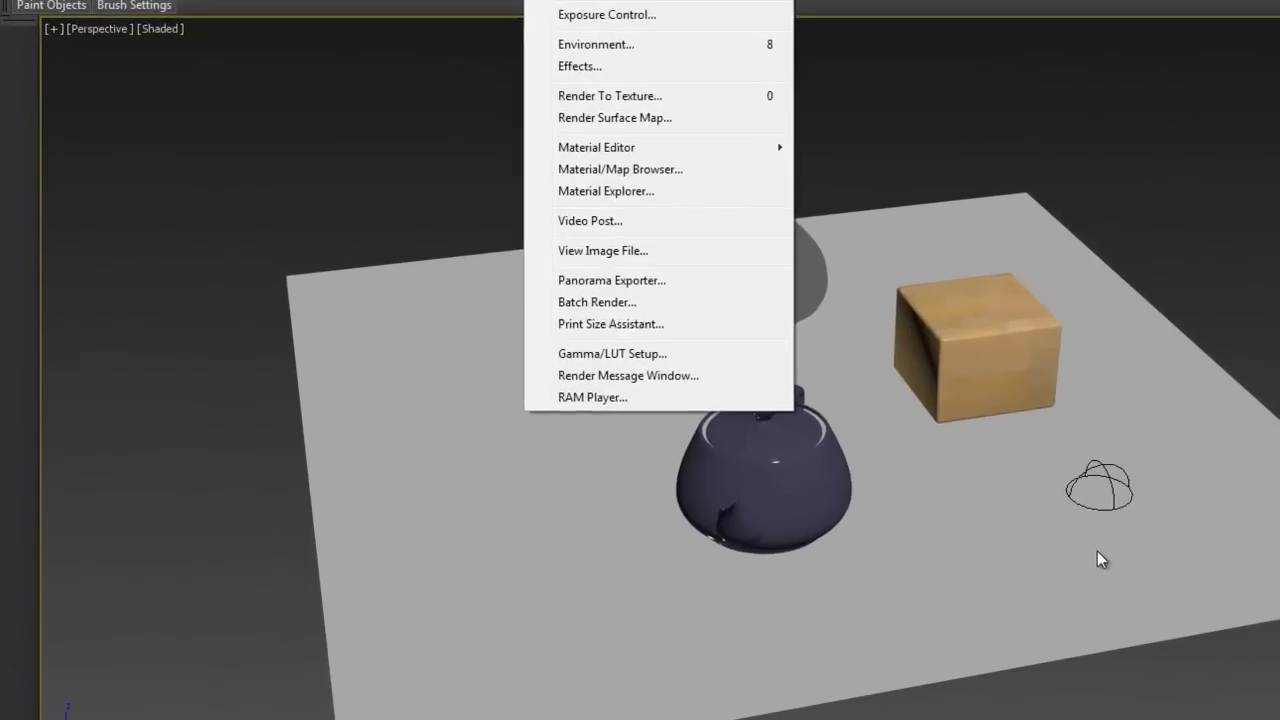
key(F10)
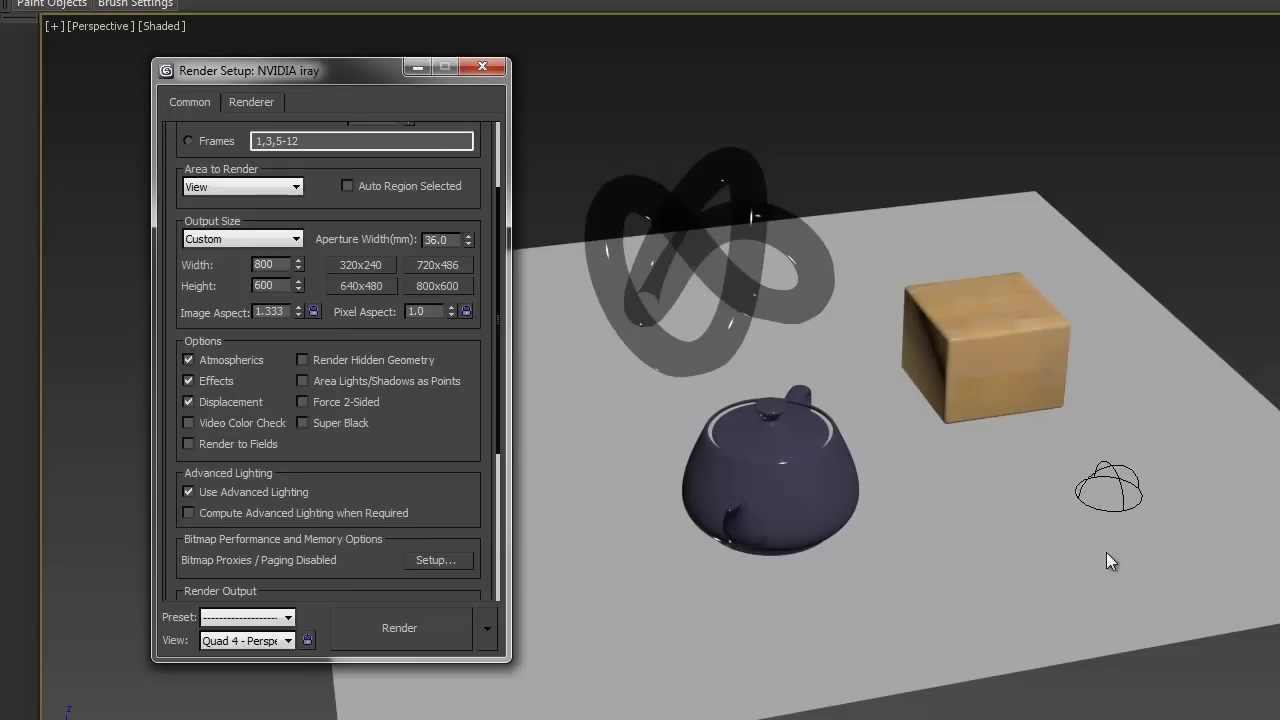
scroll(1106, 553, down, 3)
click(487, 628)
click(565, 708)
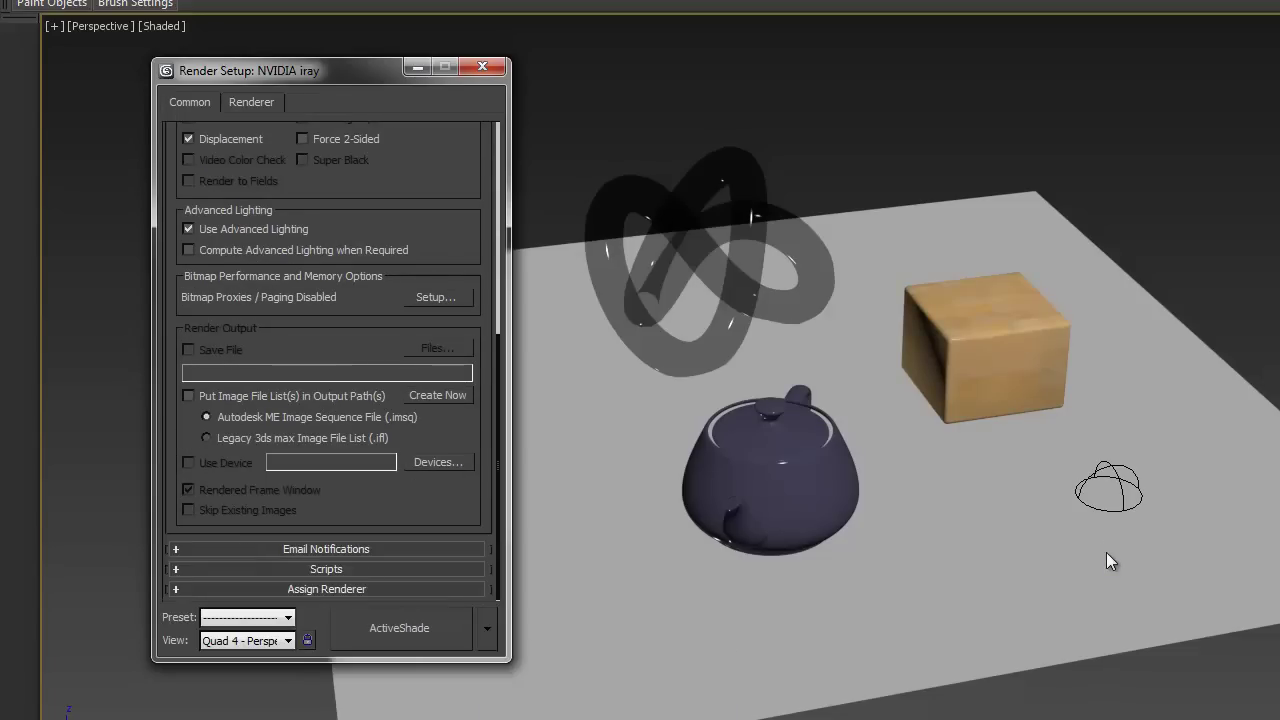
scroll(326, 360, up, 2)
click(251, 102)
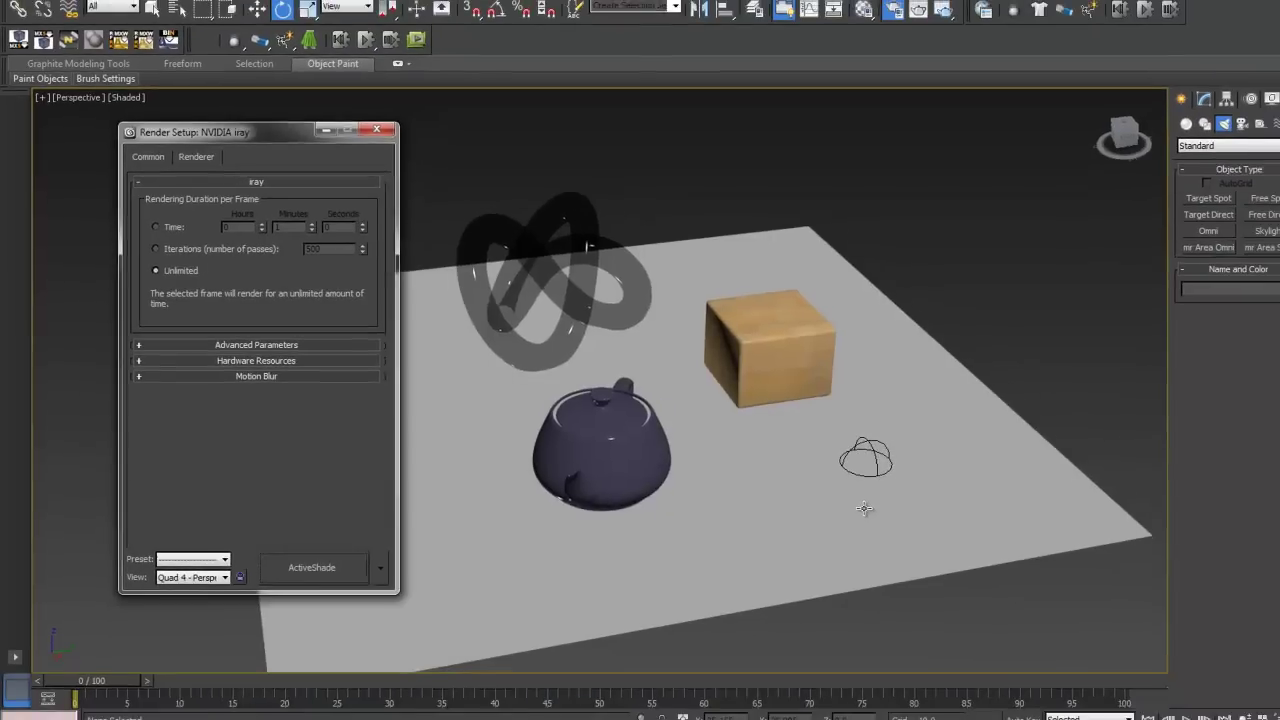
Create a camera from the current perspective view and show the scene from the top
click(1106, 553)
key(ctrl+c)
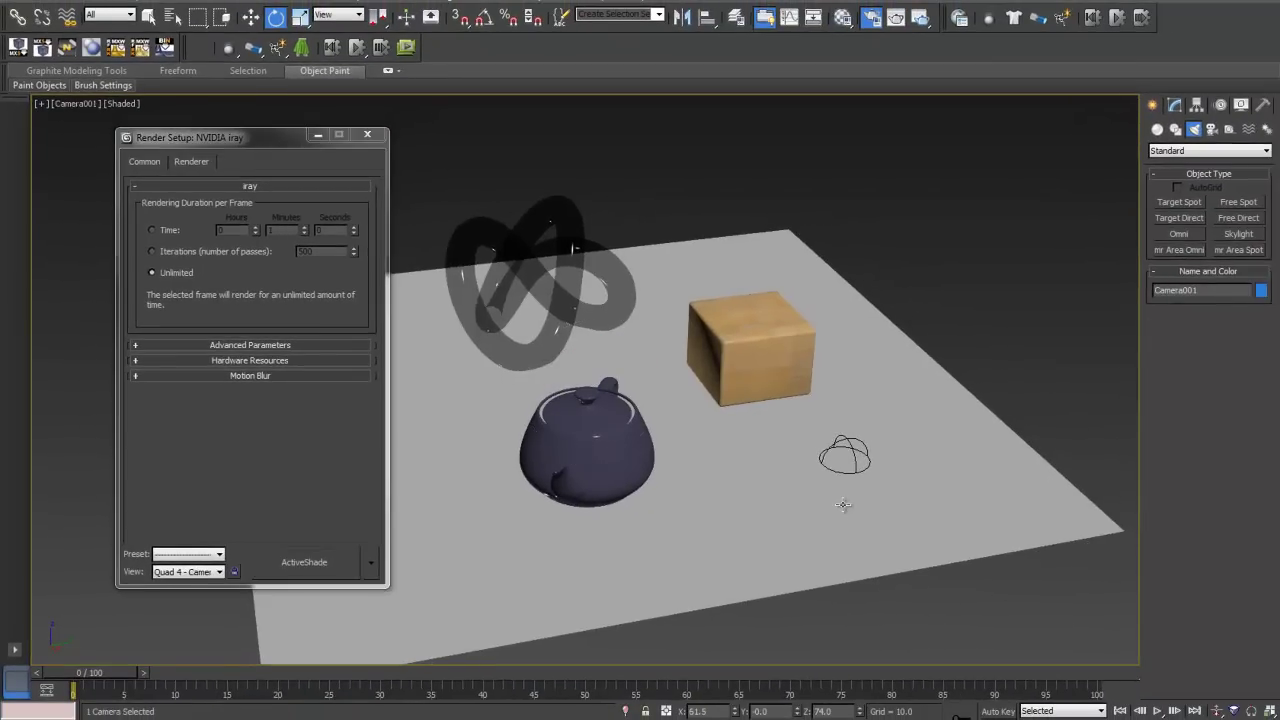
key(t)
scroll(842, 503, down, 3)
scroll(842, 503, up, 1)
Select the camera's target and move it about -123 units in X and 42 in Y, between the torus knot and teapot
right_click(842, 503)
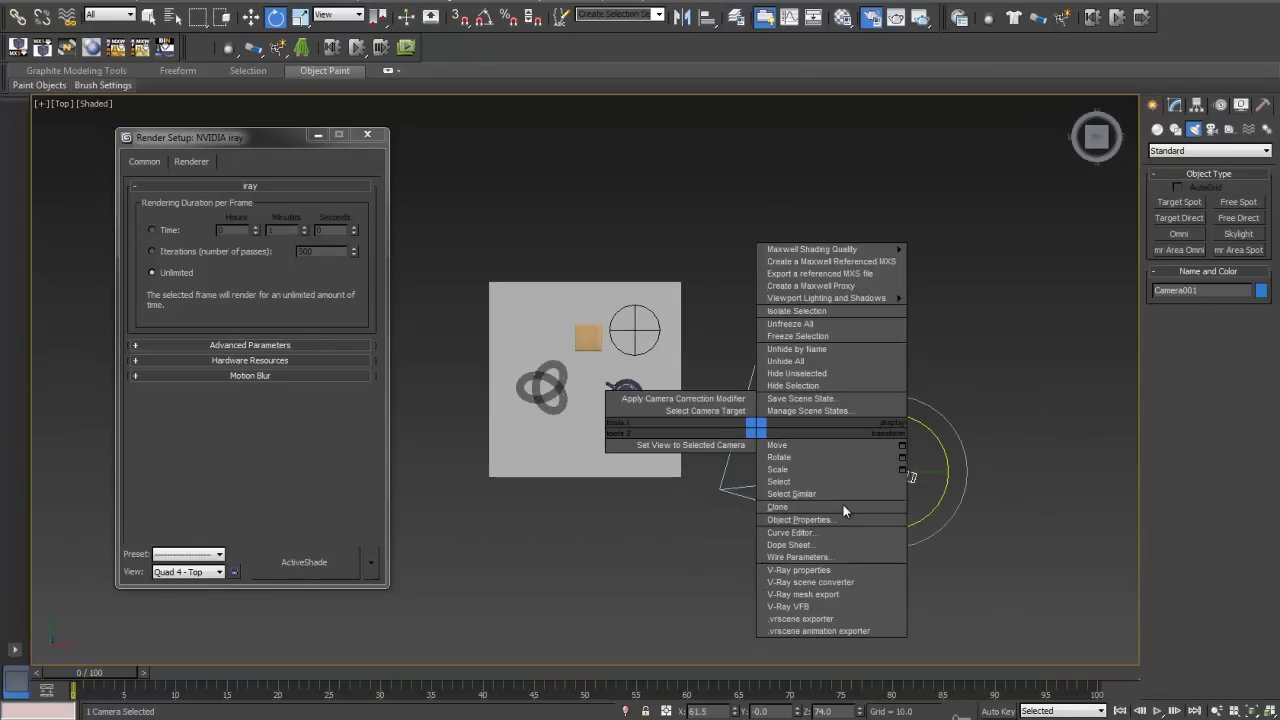
click(705, 411)
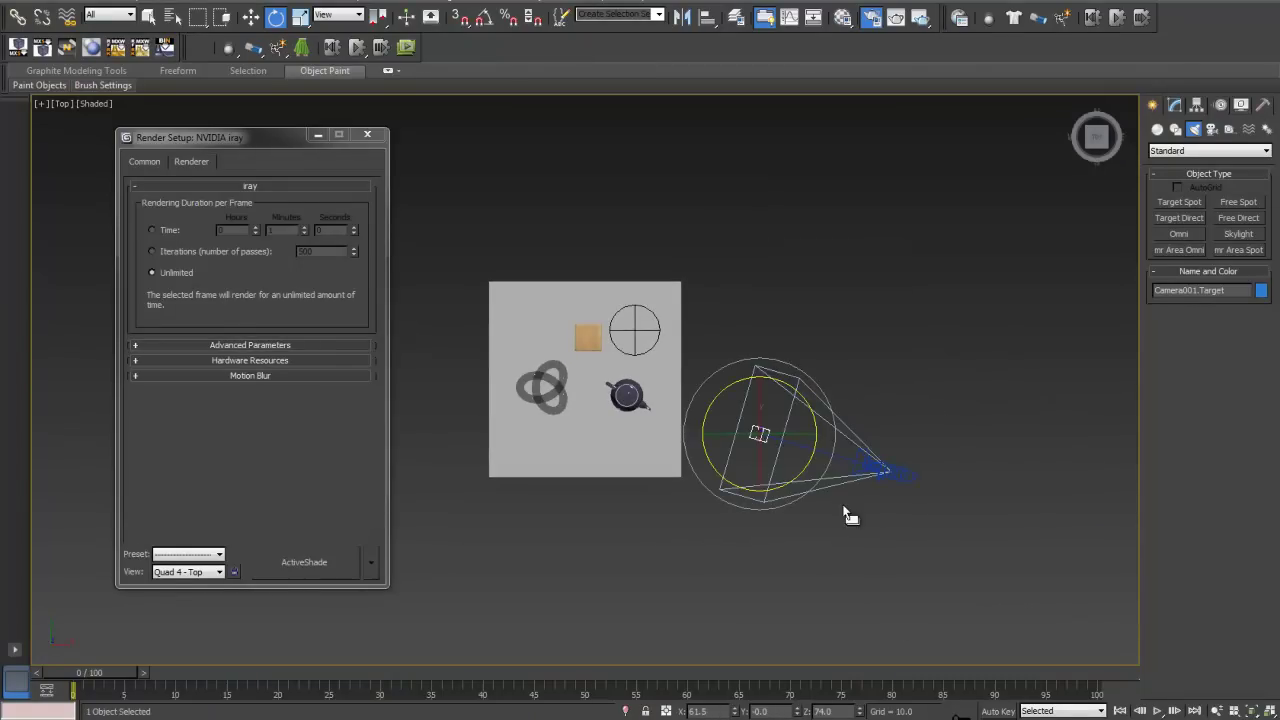
click(252, 17)
drag(772, 421, 668, 368)
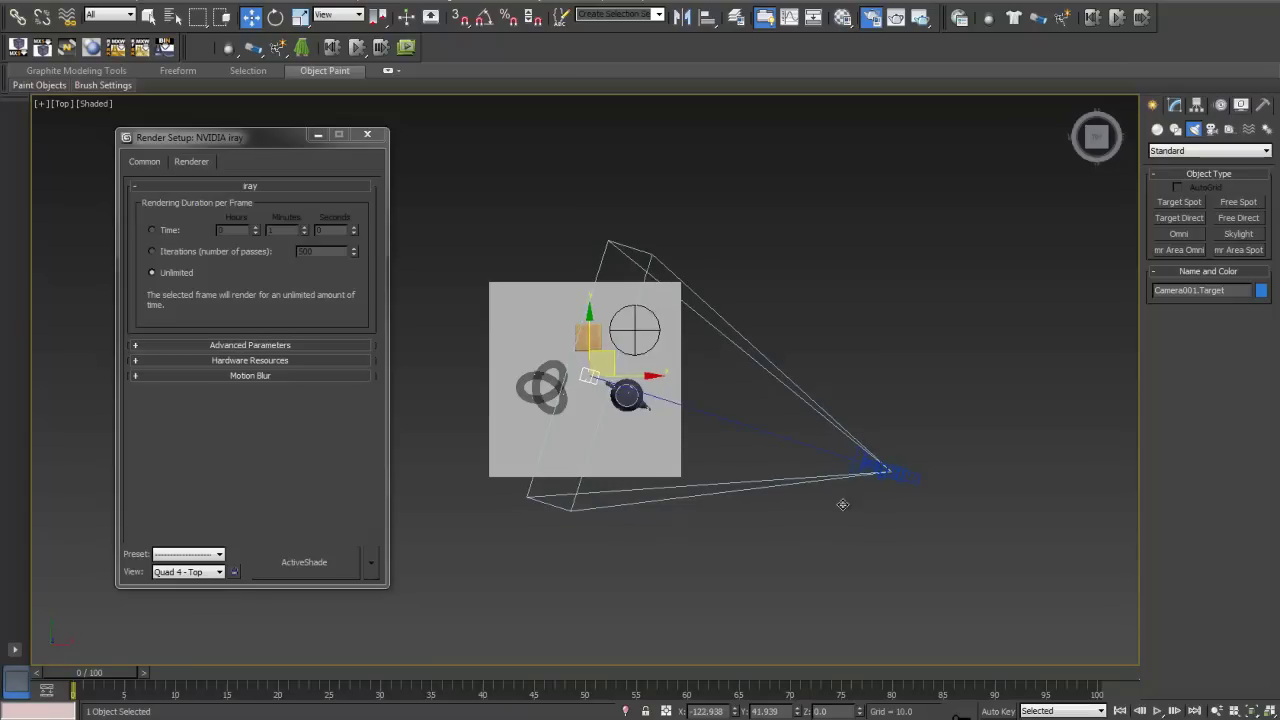
Show the scene through Camera001 and start an iray ActiveShade render of the camera view
key(c)
drag(585, 338, 585, 694)
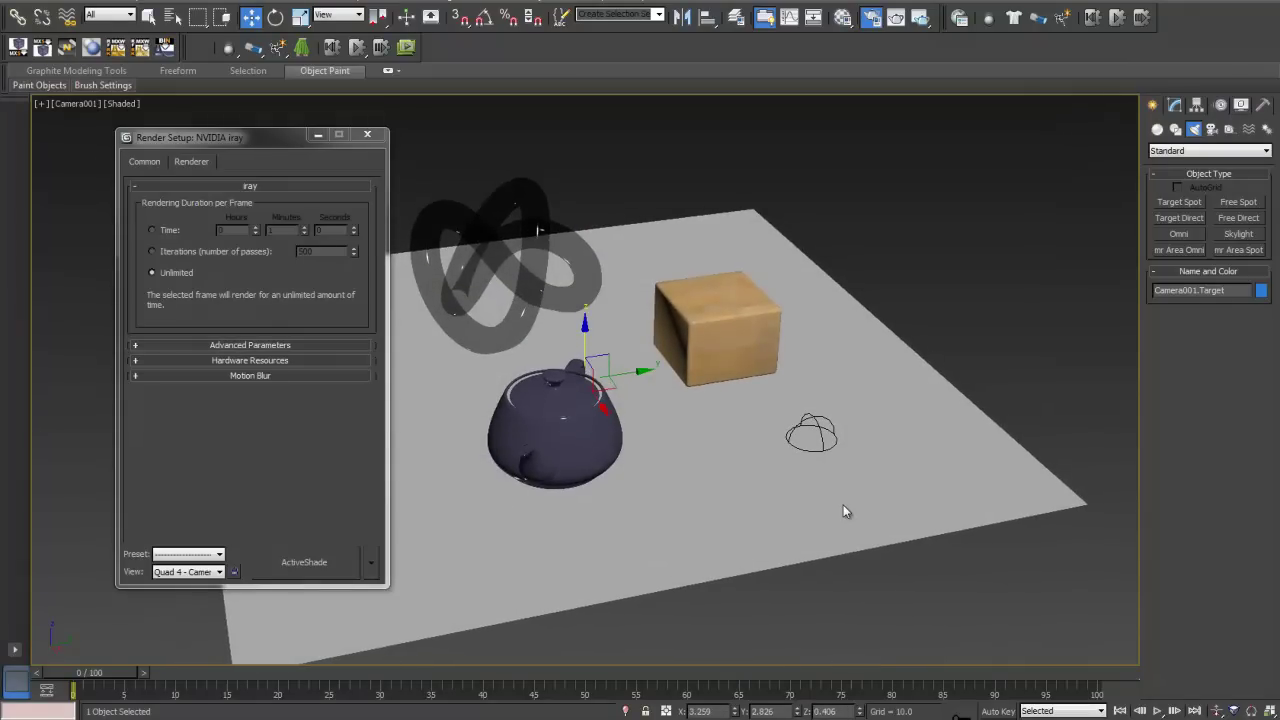
key(shift+q)
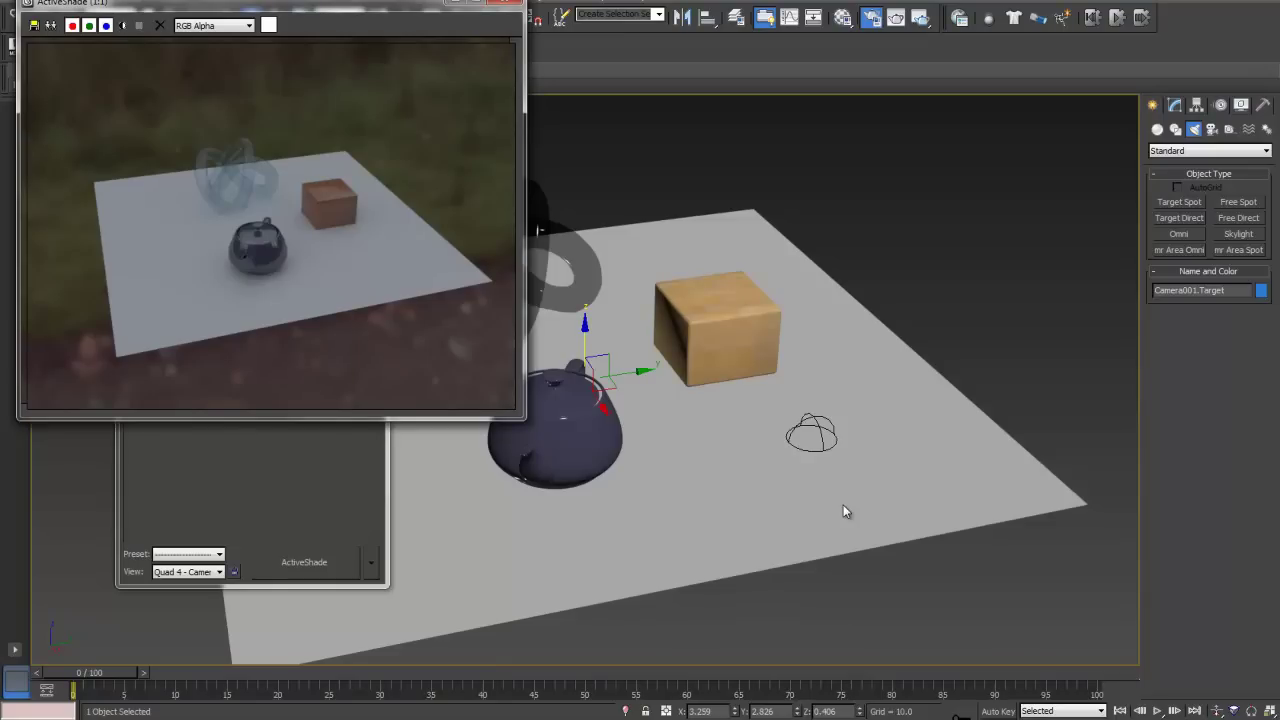
Orbit the camera around the scene and bring it in close on the torus knot, with the box and teapot behind it
alt+middle_drag(843, 505, 843, 505)
scroll(843, 504, up, 5)
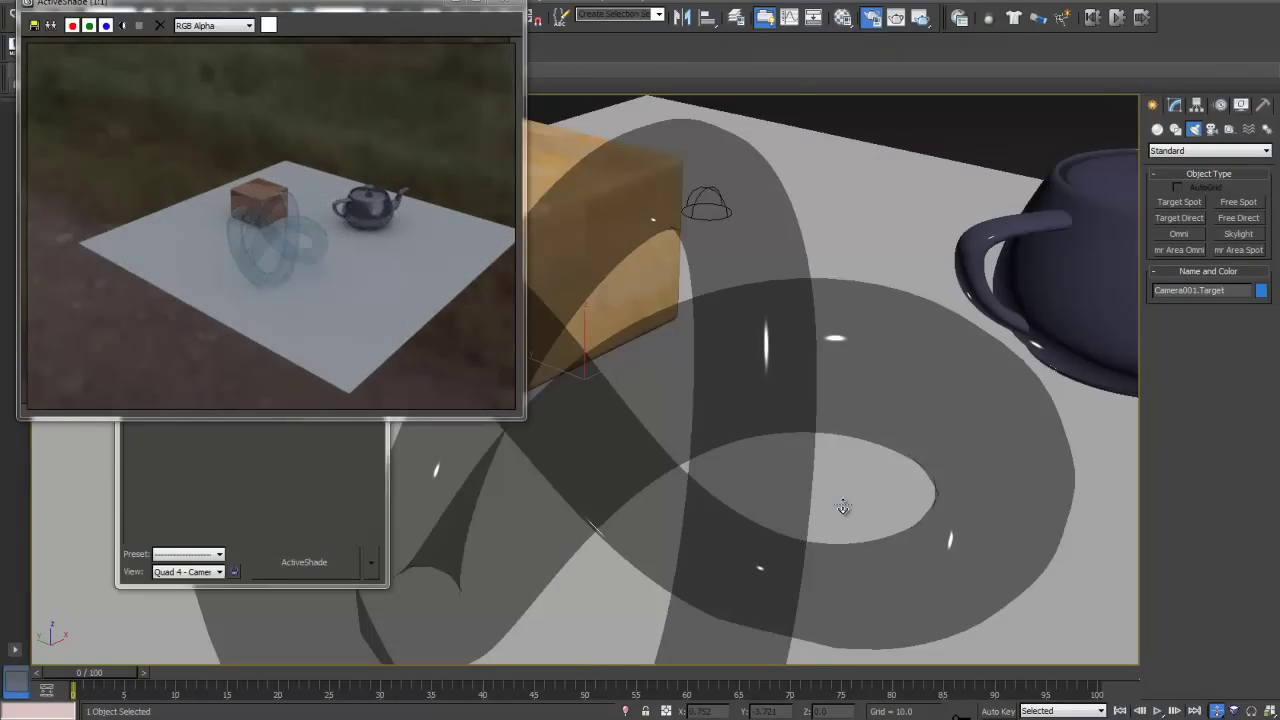
scroll(843, 507, down, 2)
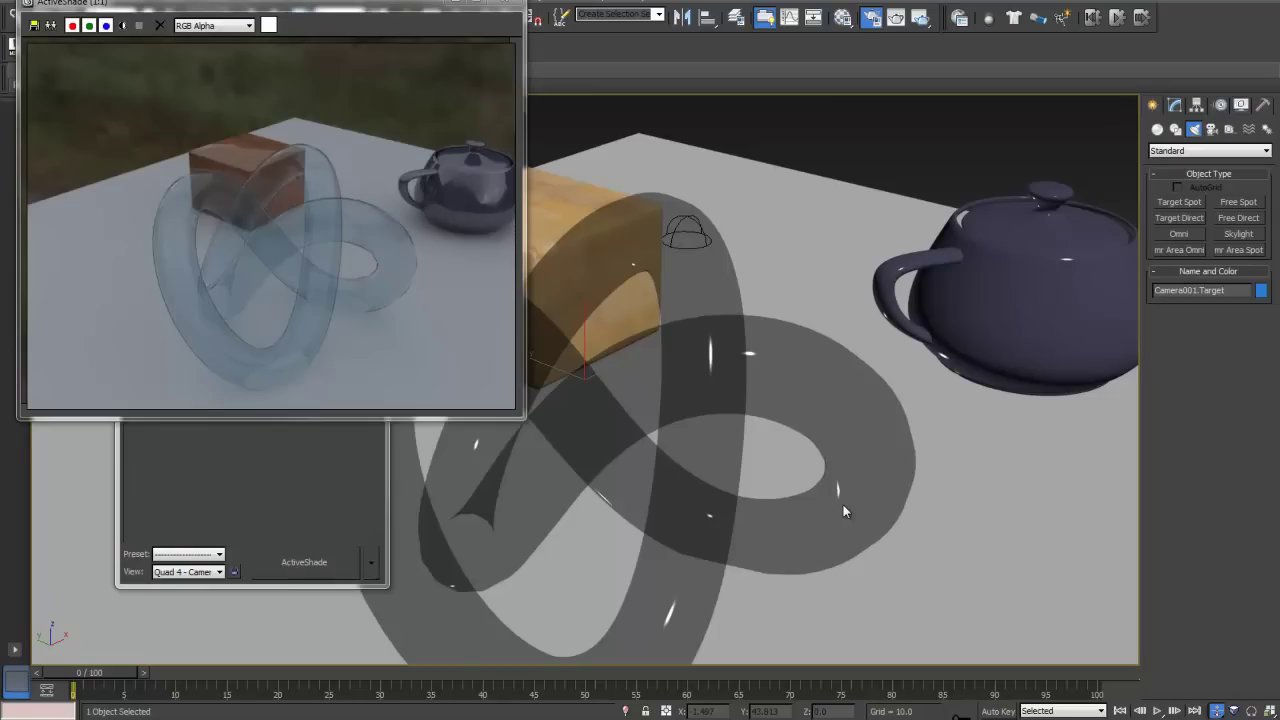
key(w)
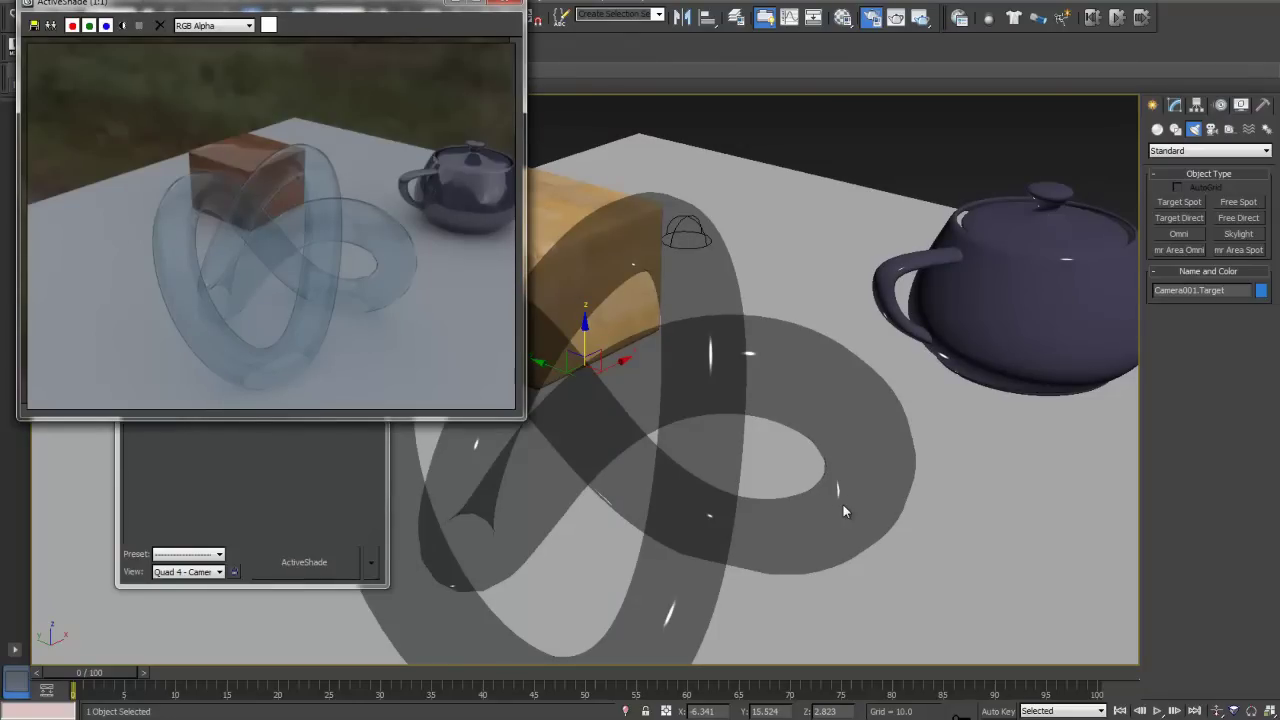
Set the transparency of the torus knot's 01 - Default material to 0.8, and orbit the camera so the box is in the foreground
key(Escape)
key(Escape)
key(m)
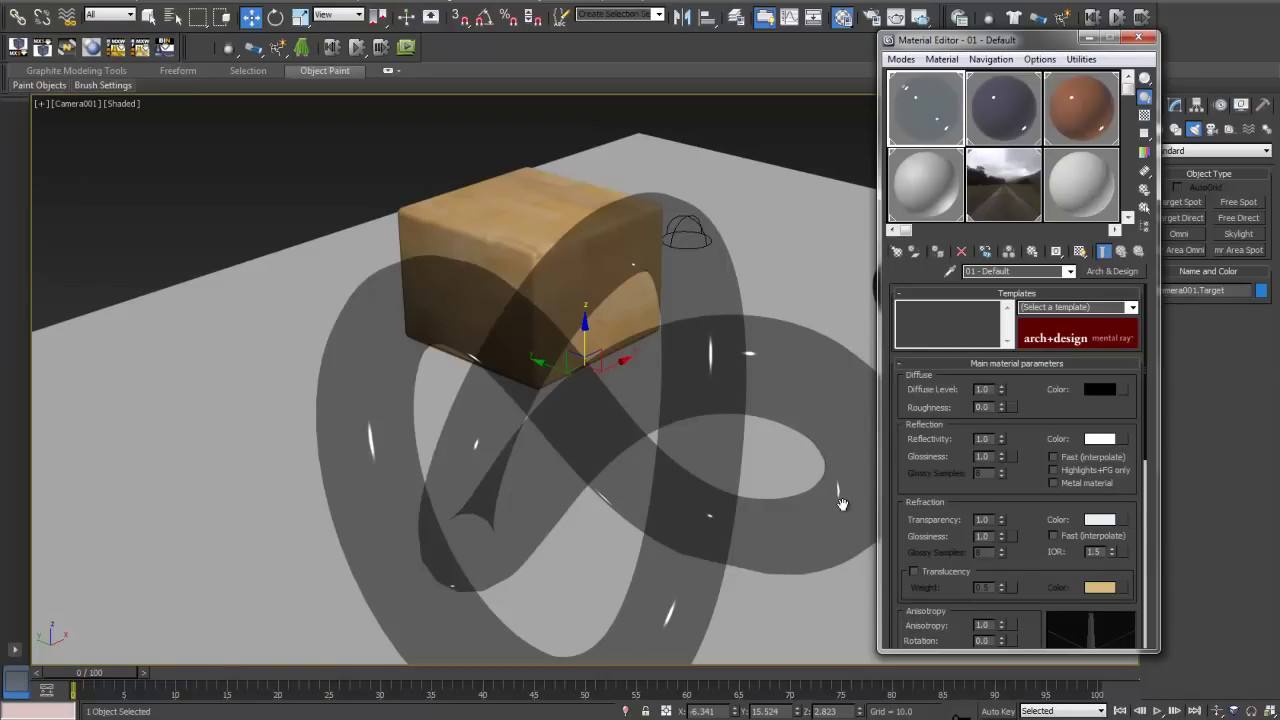
scroll(843, 504, down, 9)
scroll(843, 504, up, 5)
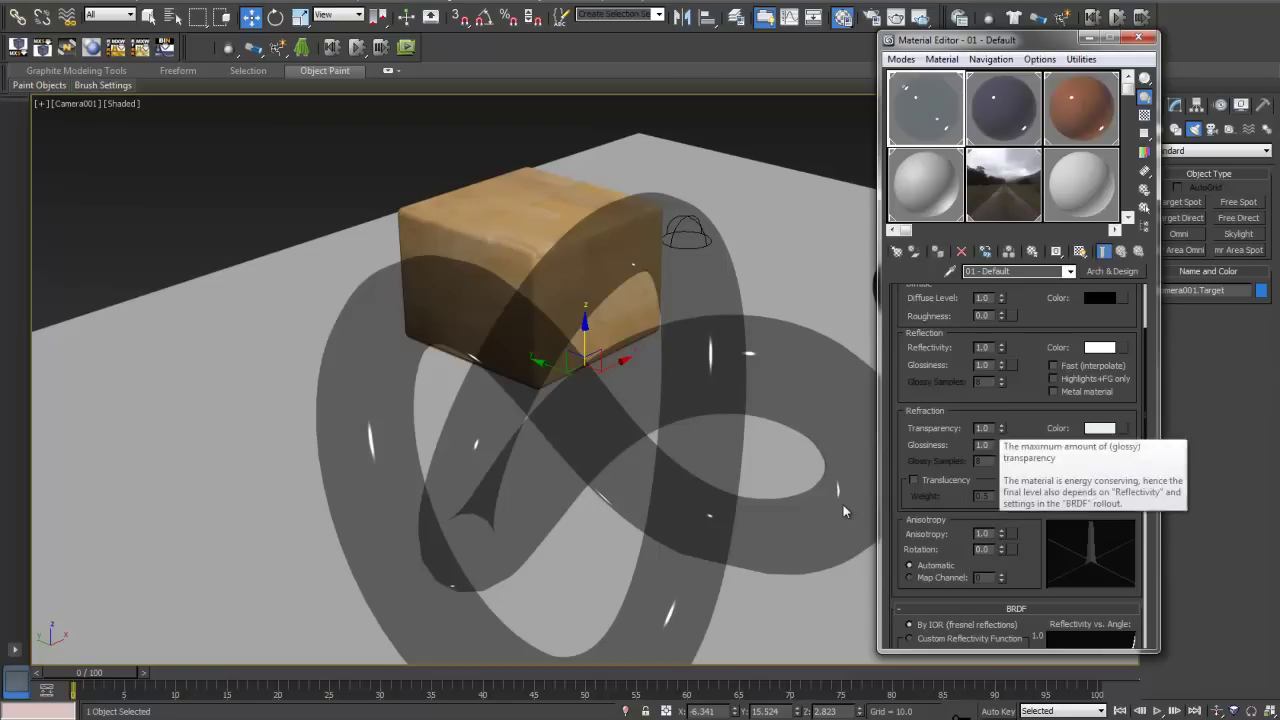
drag(1001, 428, 1001, 435)
click(1001, 431)
click(1001, 431)
click(1001, 431)
click(1001, 431)
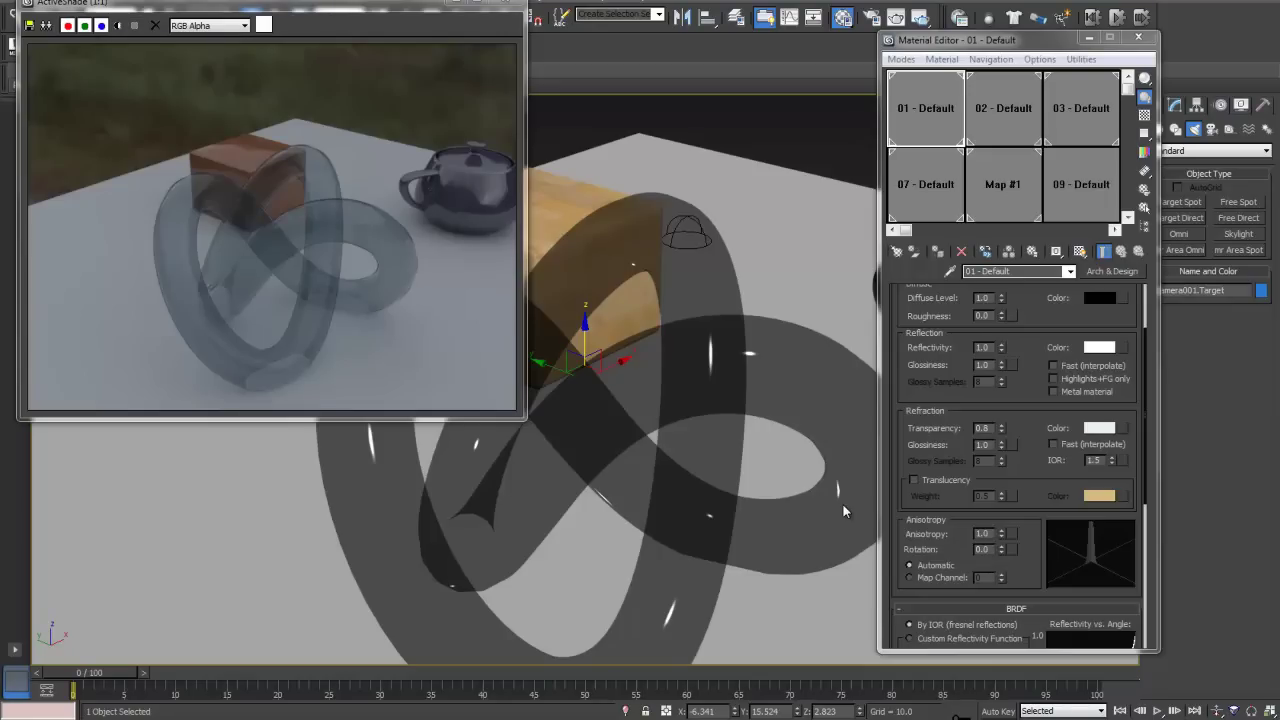
alt+middle_drag(843, 506, 843, 505)
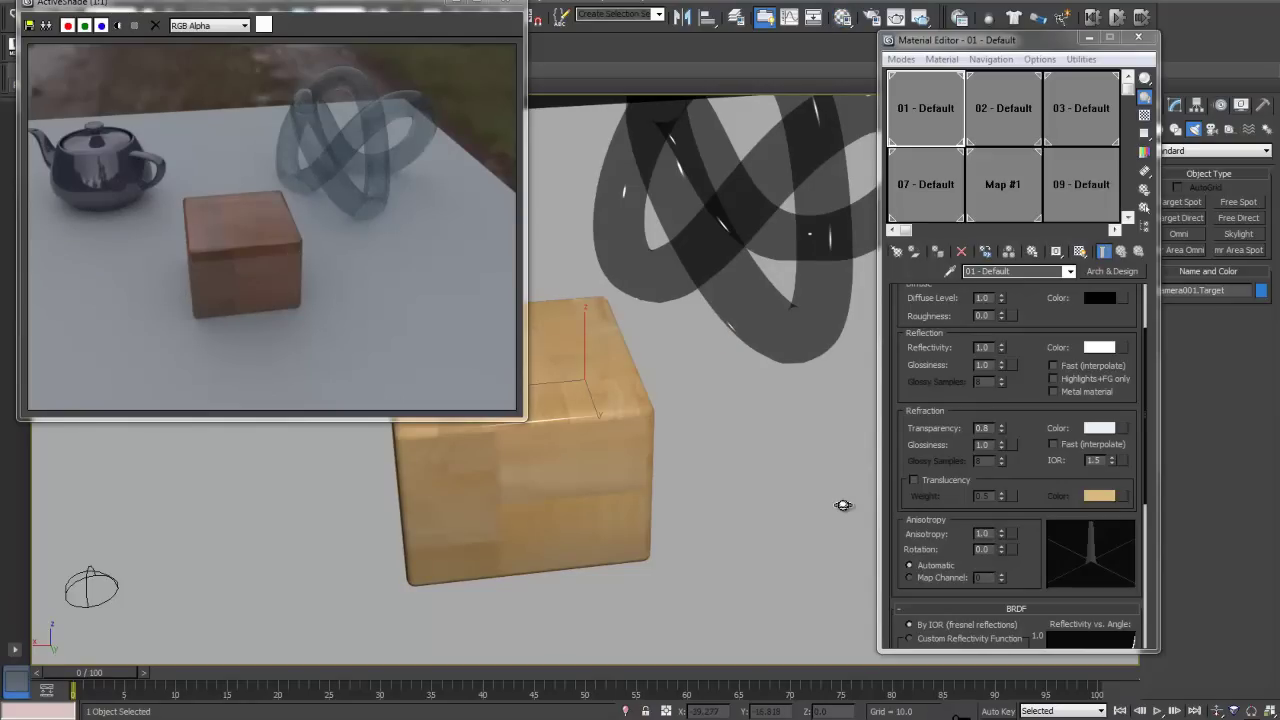
key(m)
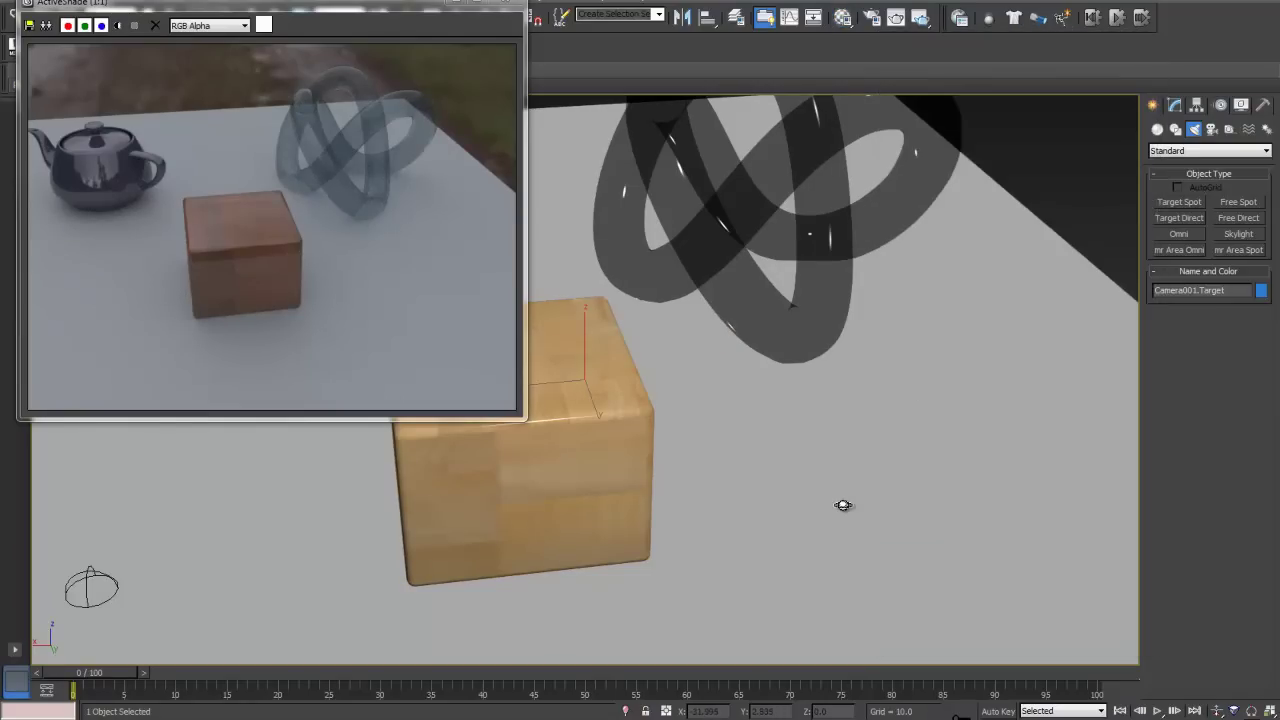